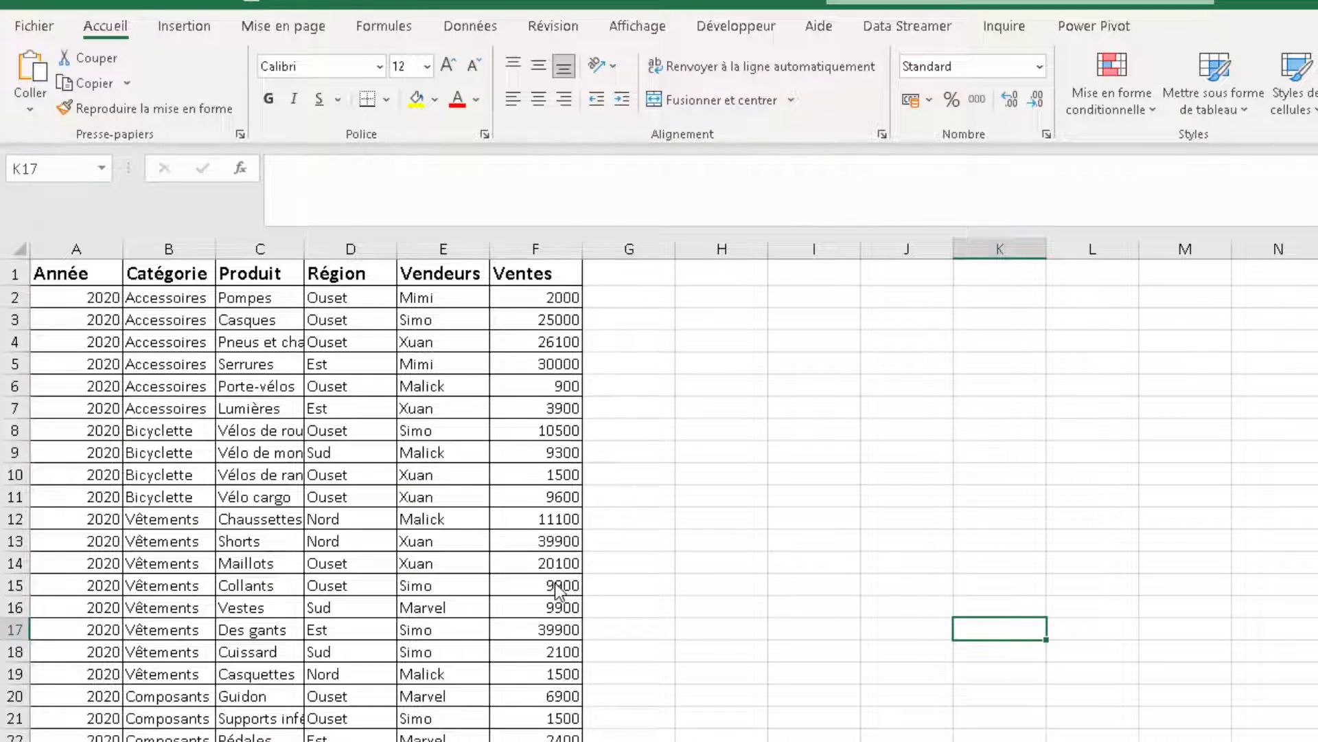
Step: Convert the sales data range A1:F76 into a table with headers
{"action": "left_click", "coordinate": [518, 542]}
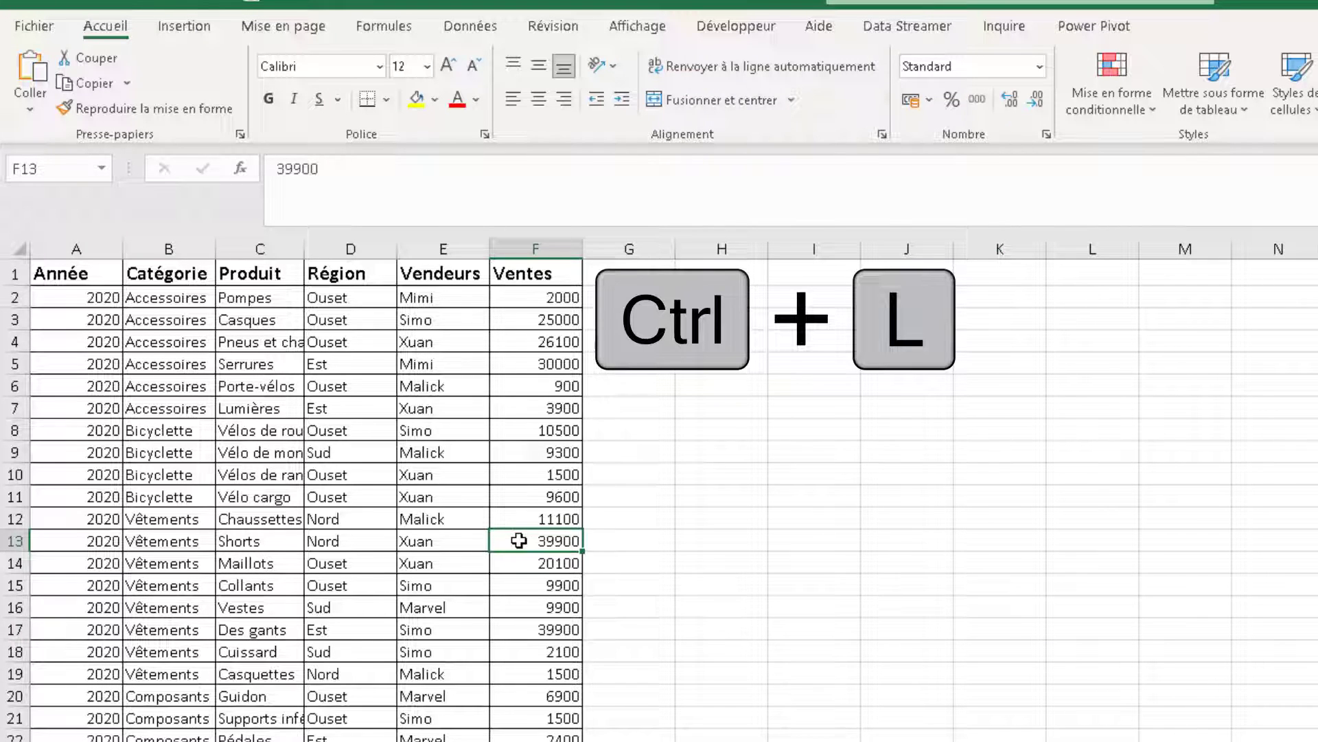
{"action": "key", "text": "ctrl+l"}
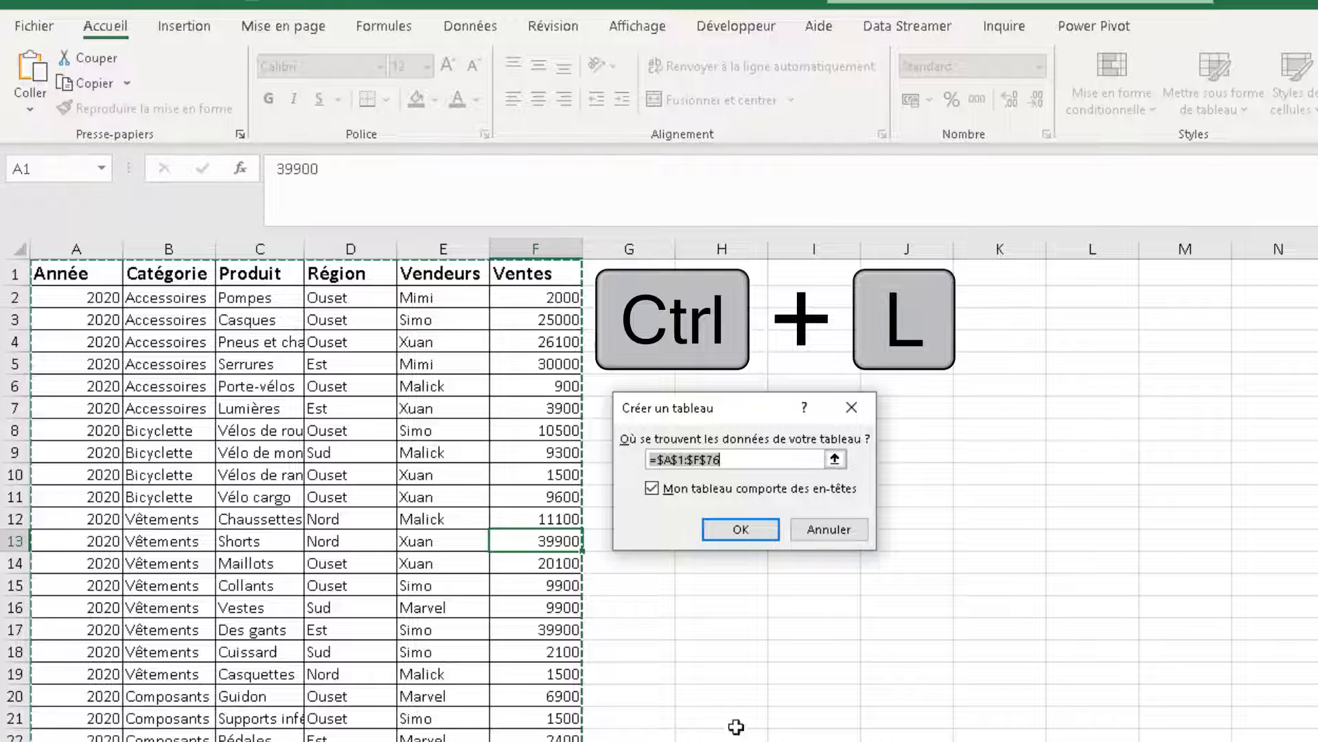
{"action": "left_click", "coordinate": [720, 531]}
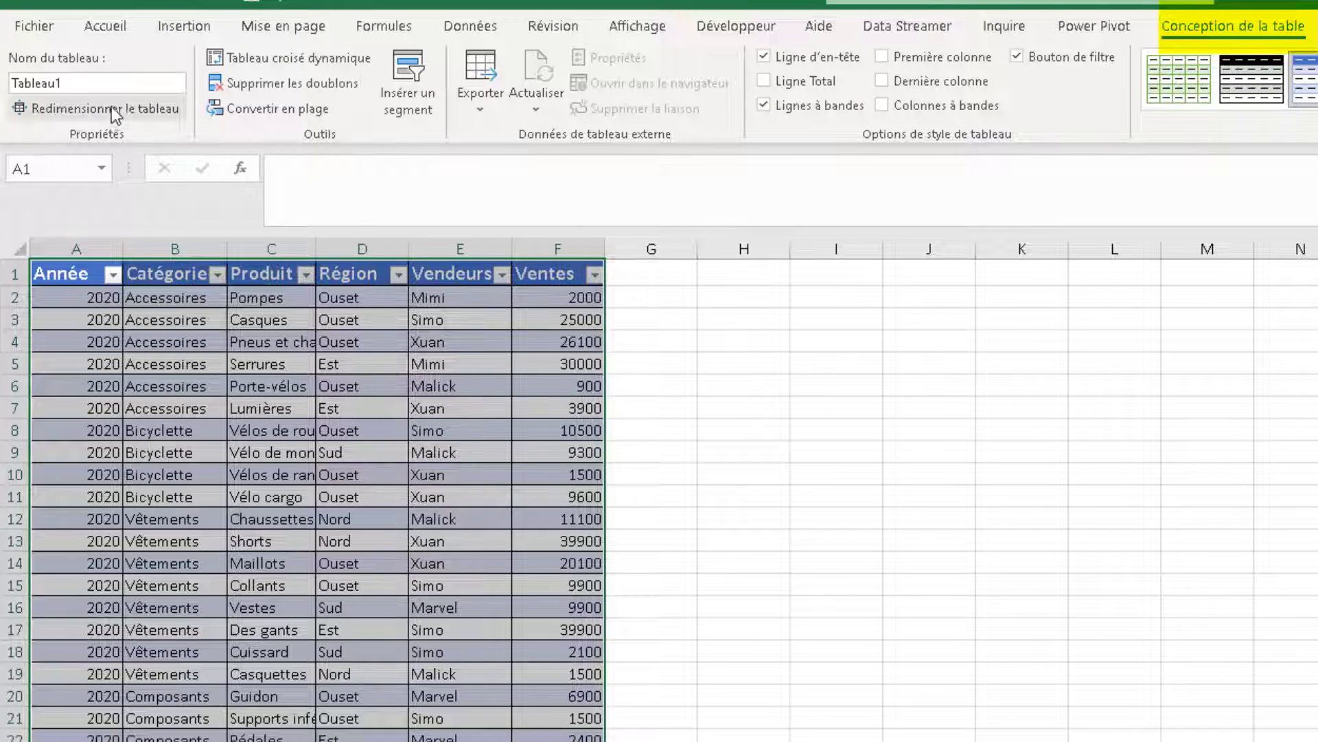
Step: Rename the new table as Ventes
{"action": "left_click", "coordinate": [92, 83]}
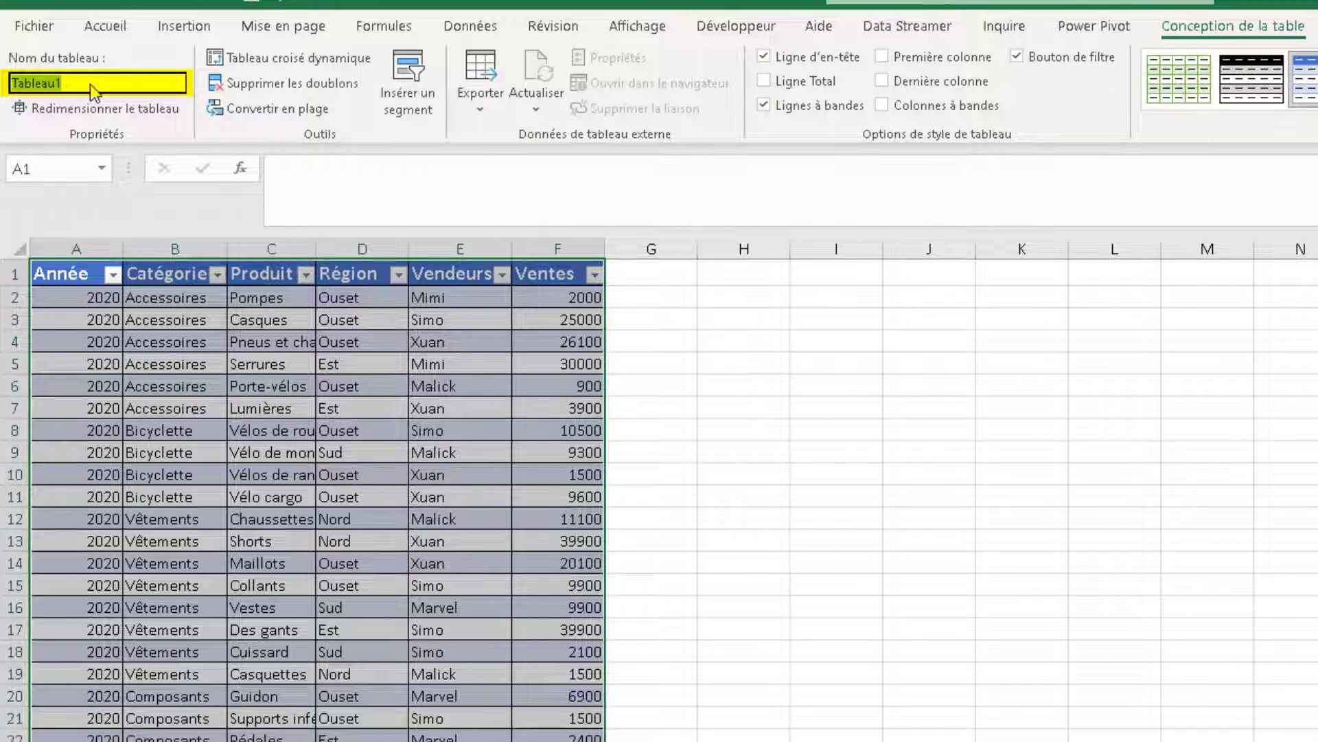
{"action": "type", "text": "Mente"}
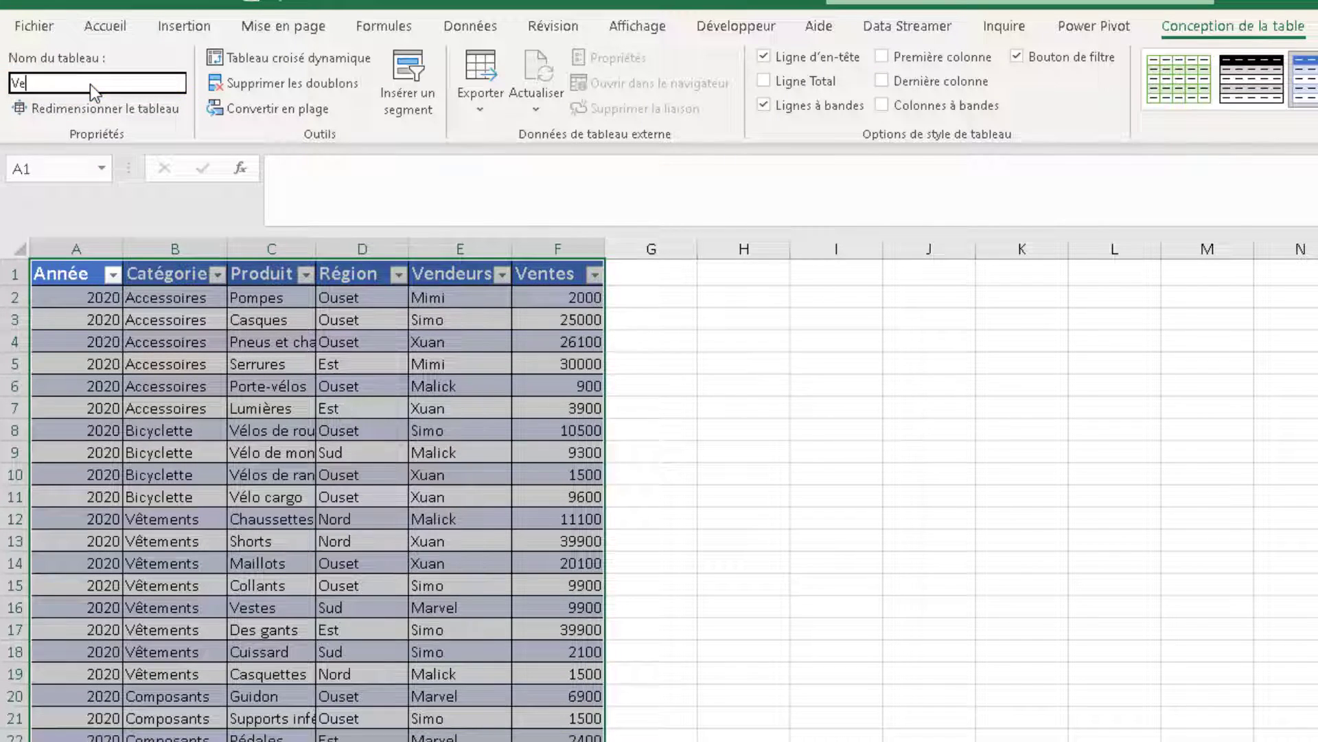
{"action": "type", "text": "s"}
{"action": "key", "text": "Return"}
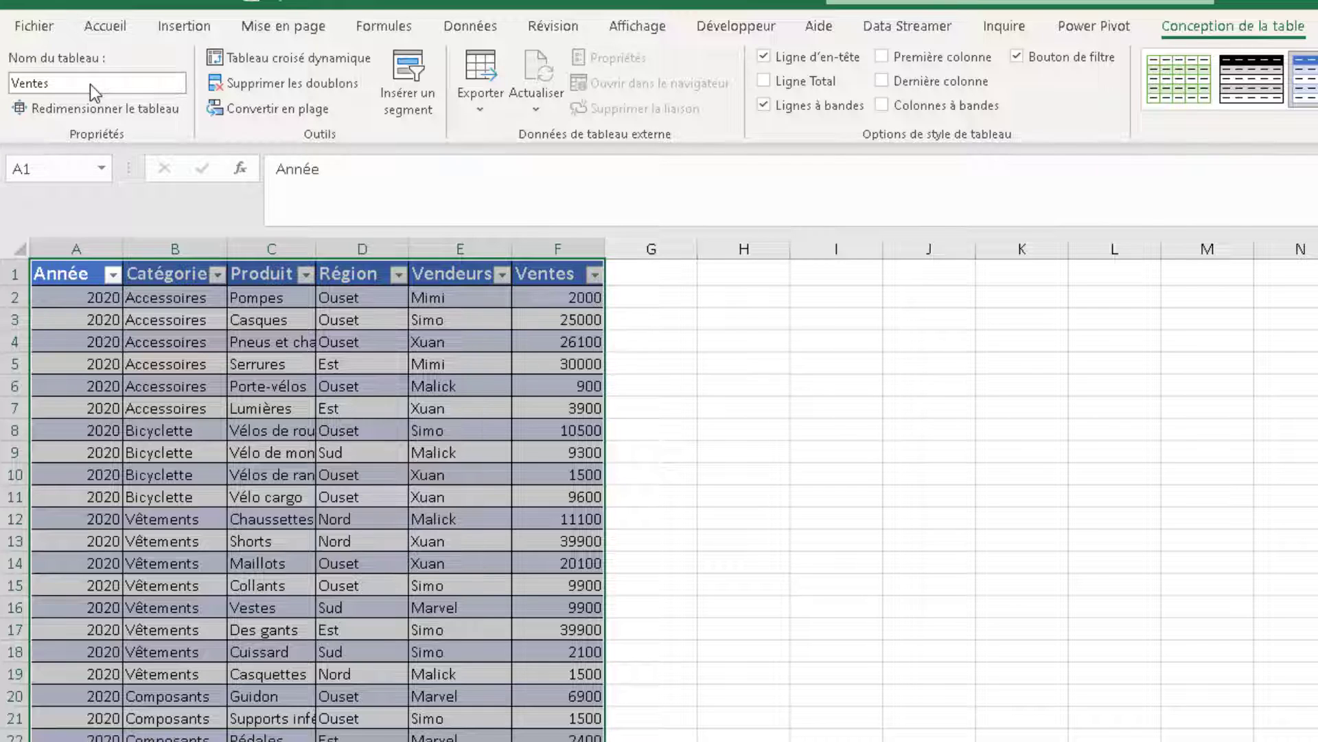
Step: Create a pivot table from the Ventes table on a new worksheet, adding its data to the data model
{"action": "left_click", "coordinate": [363, 632]}
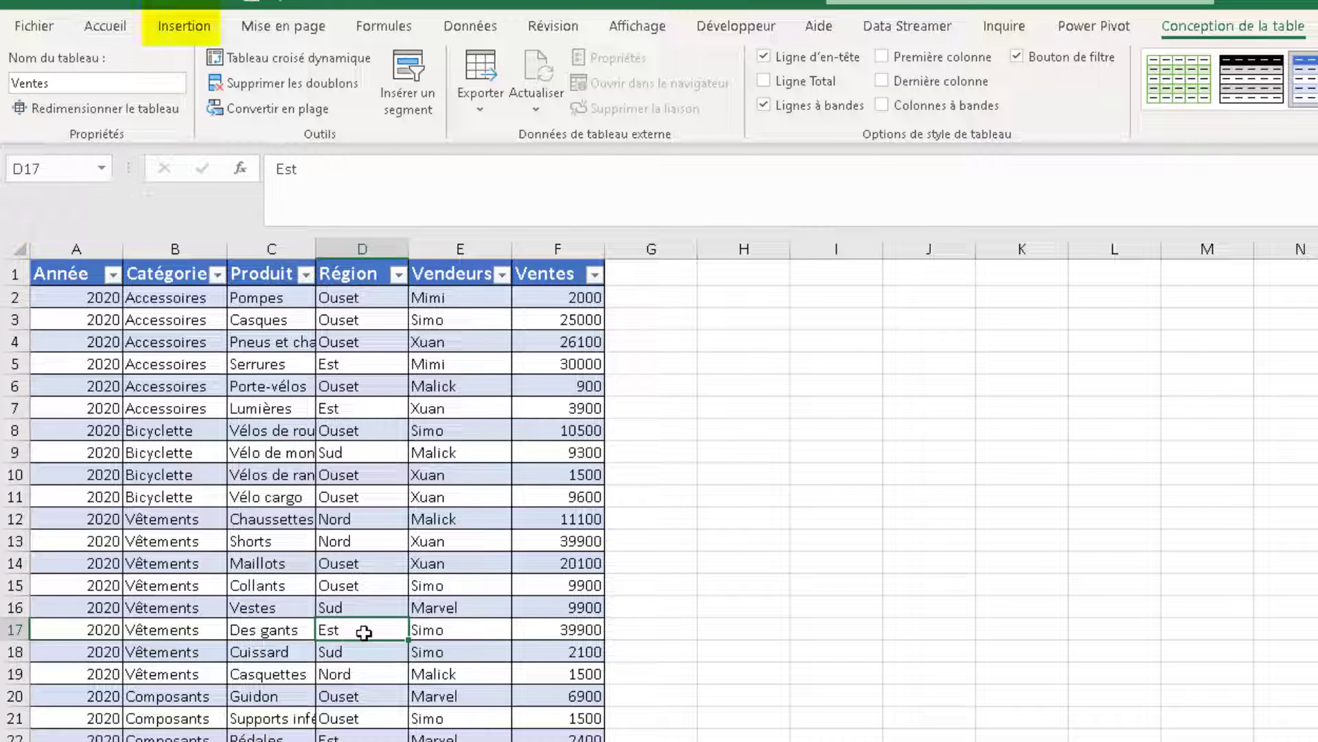
{"action": "left_click", "coordinate": [199, 31]}
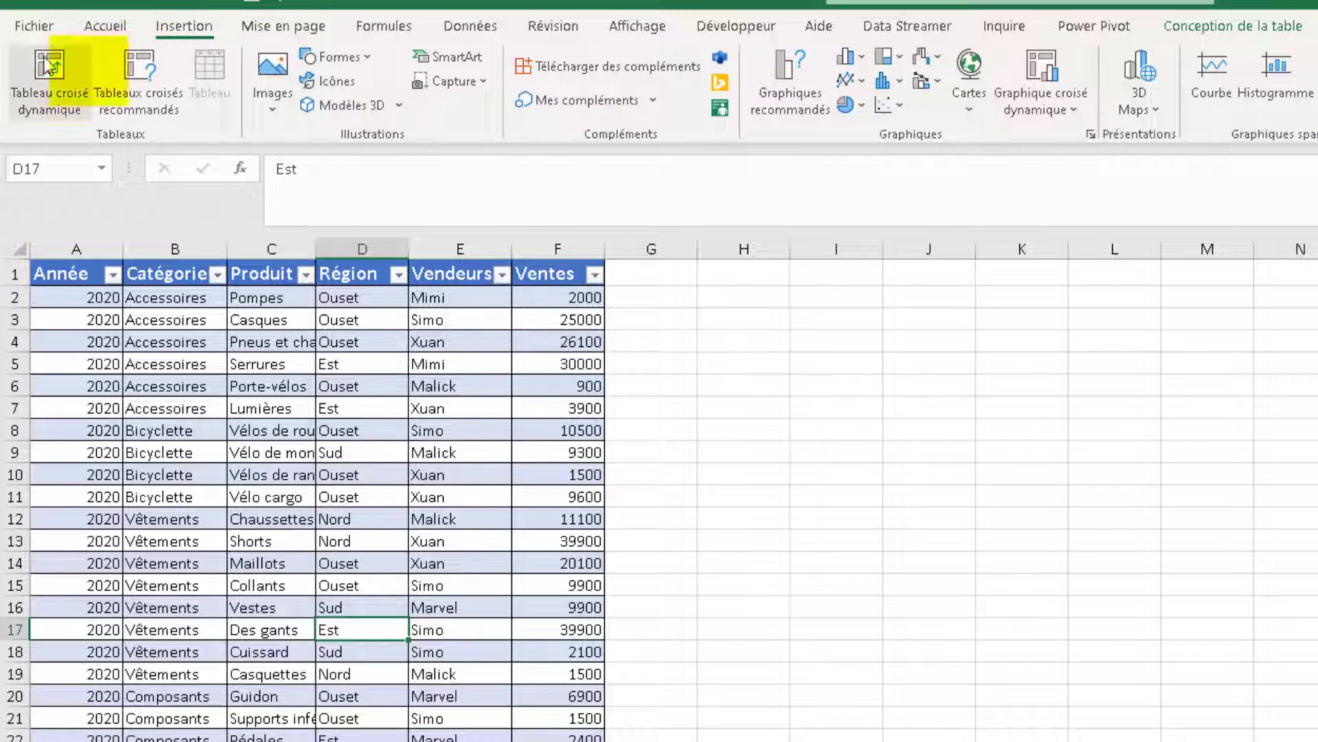
{"action": "left_click", "coordinate": [46, 77]}
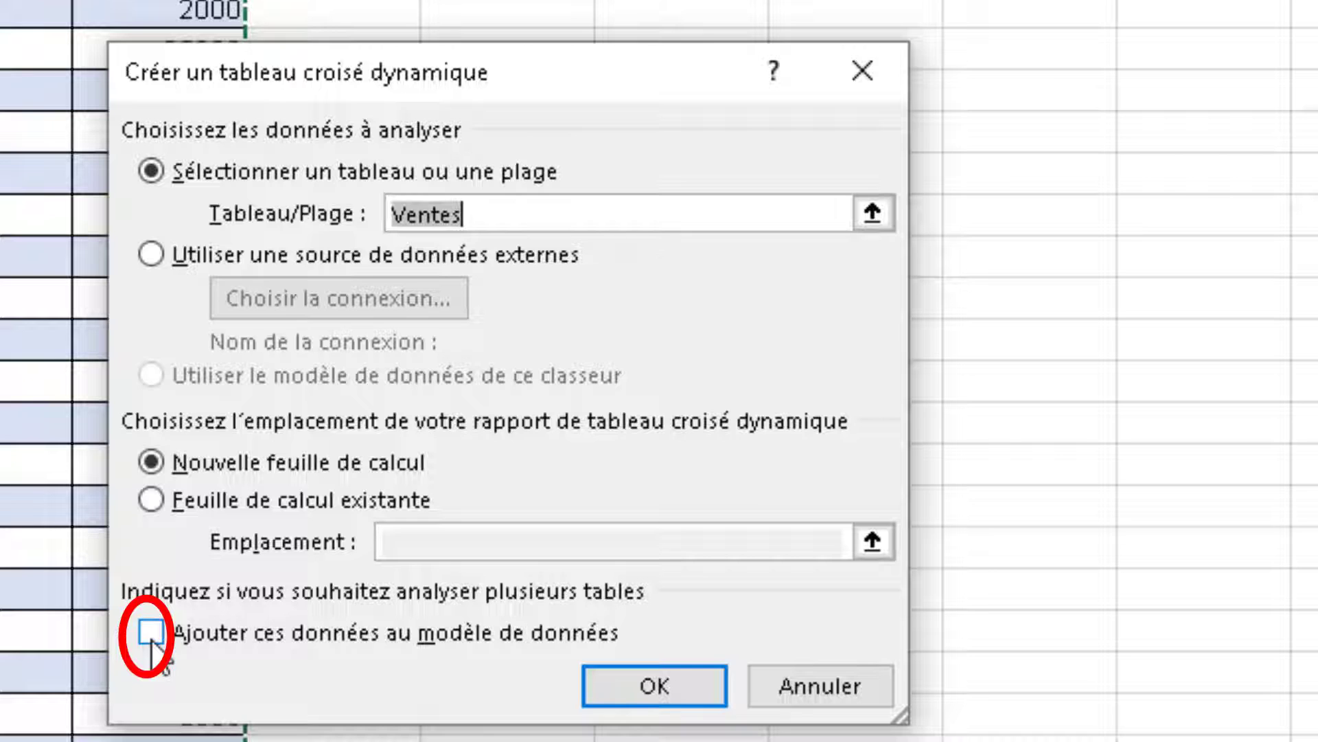
{"action": "left_click", "coordinate": [151, 632]}
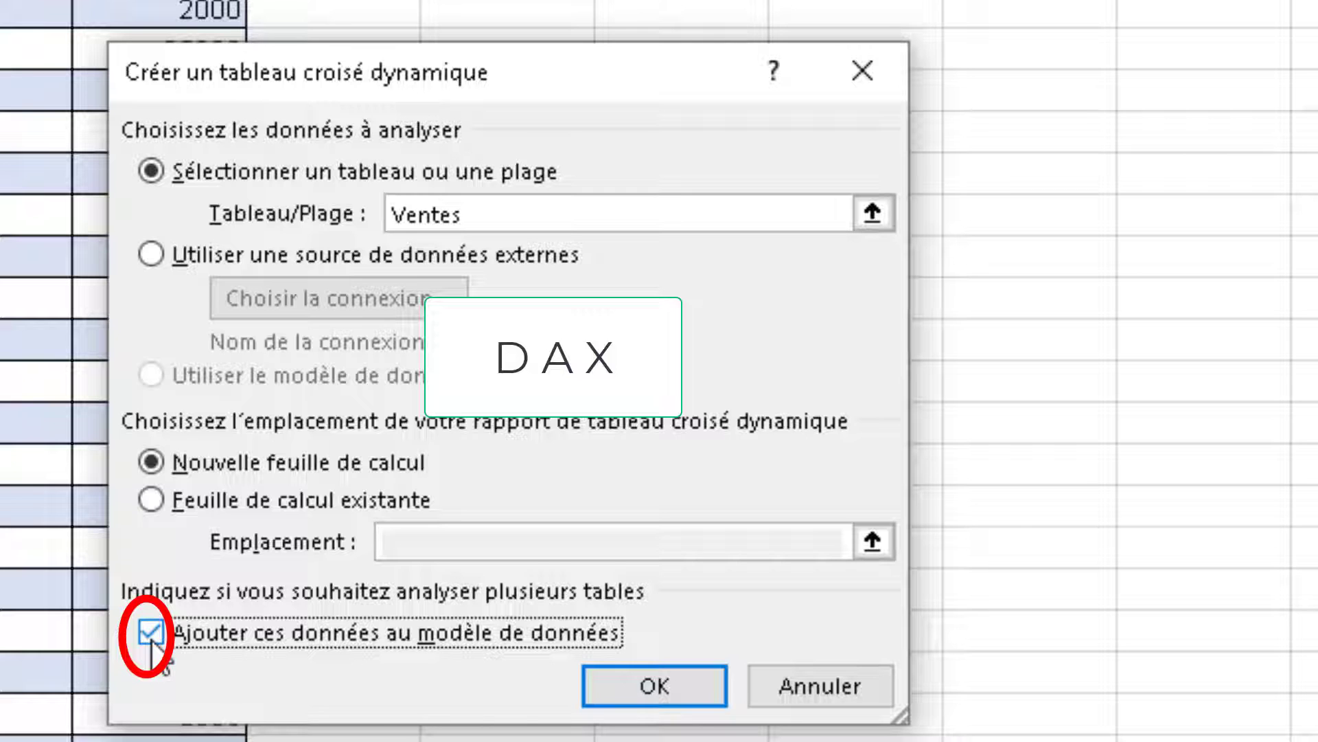
{"action": "left_click", "coordinate": [611, 694]}
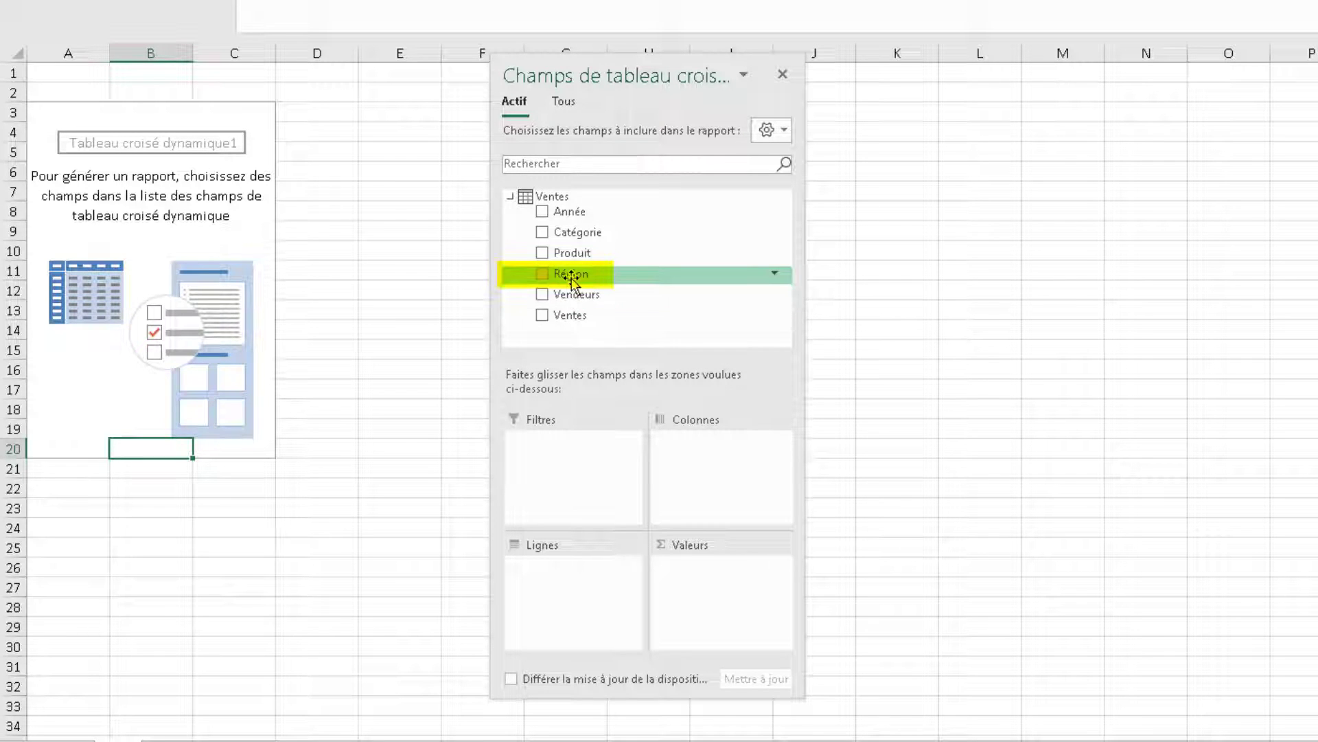
Step: Lay out the pivot table with Région in the columns and Catégorie followed by Produit in the rows
{"action": "left_click_drag", "start_coordinate": [572, 274], "coordinate": [695, 454]}
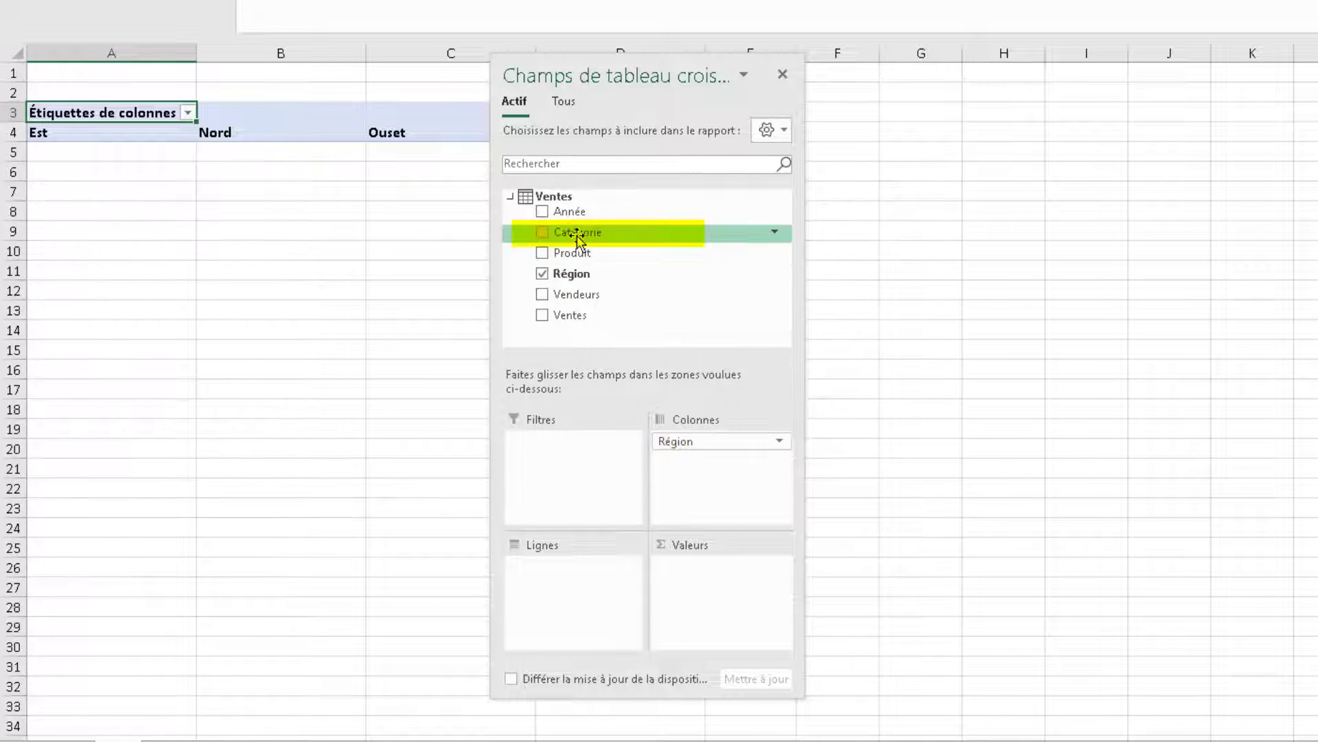
{"action": "left_click_drag", "start_coordinate": [576, 237], "coordinate": [567, 576]}
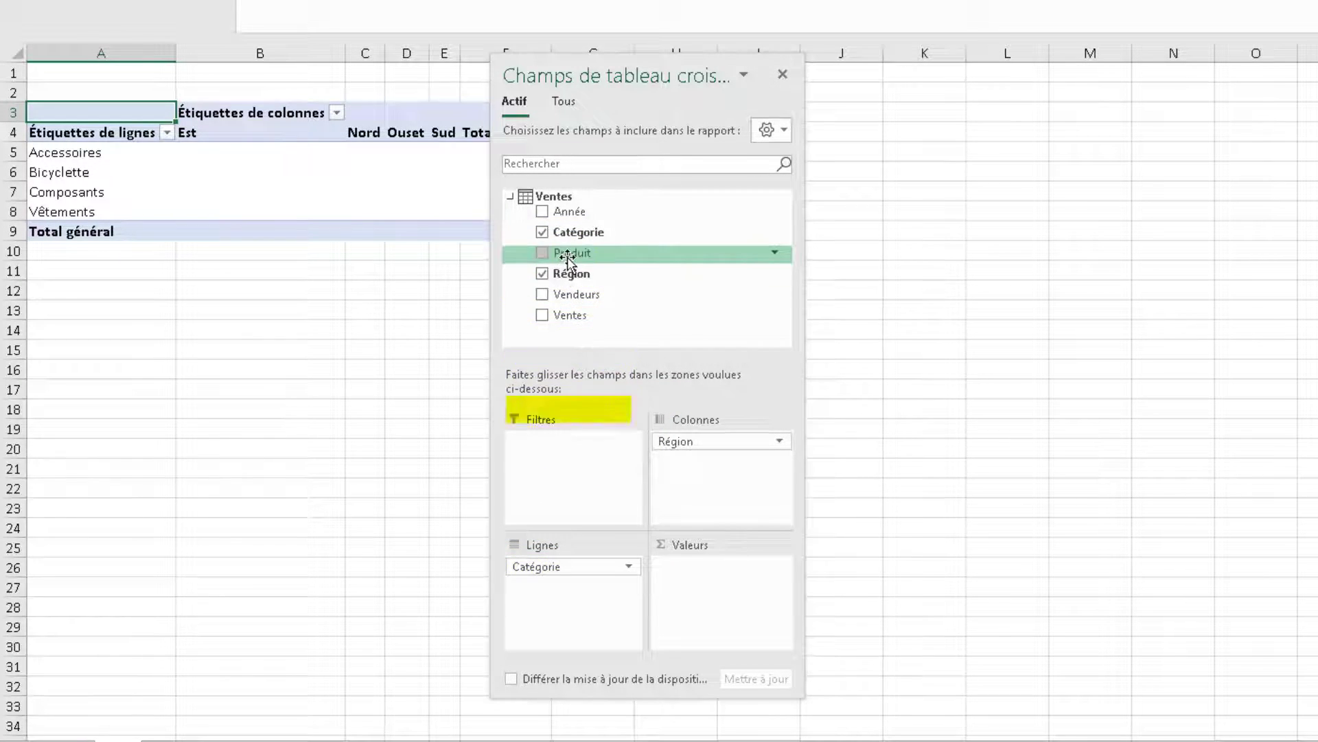
{"action": "left_click_drag", "start_coordinate": [567, 255], "coordinate": [548, 597]}
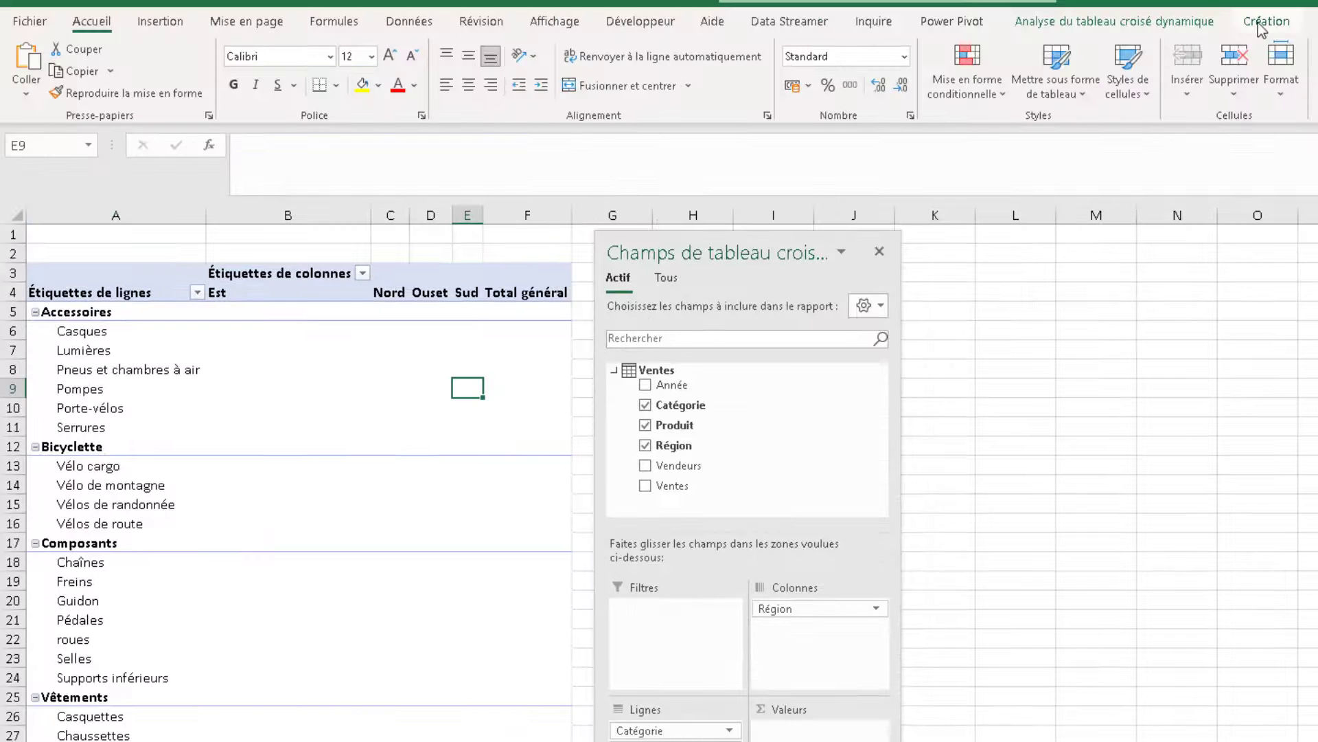
Step: Show the pivot table in tabular form and turn off grand totals for both rows and columns
{"action": "left_click", "coordinate": [1263, 22]}
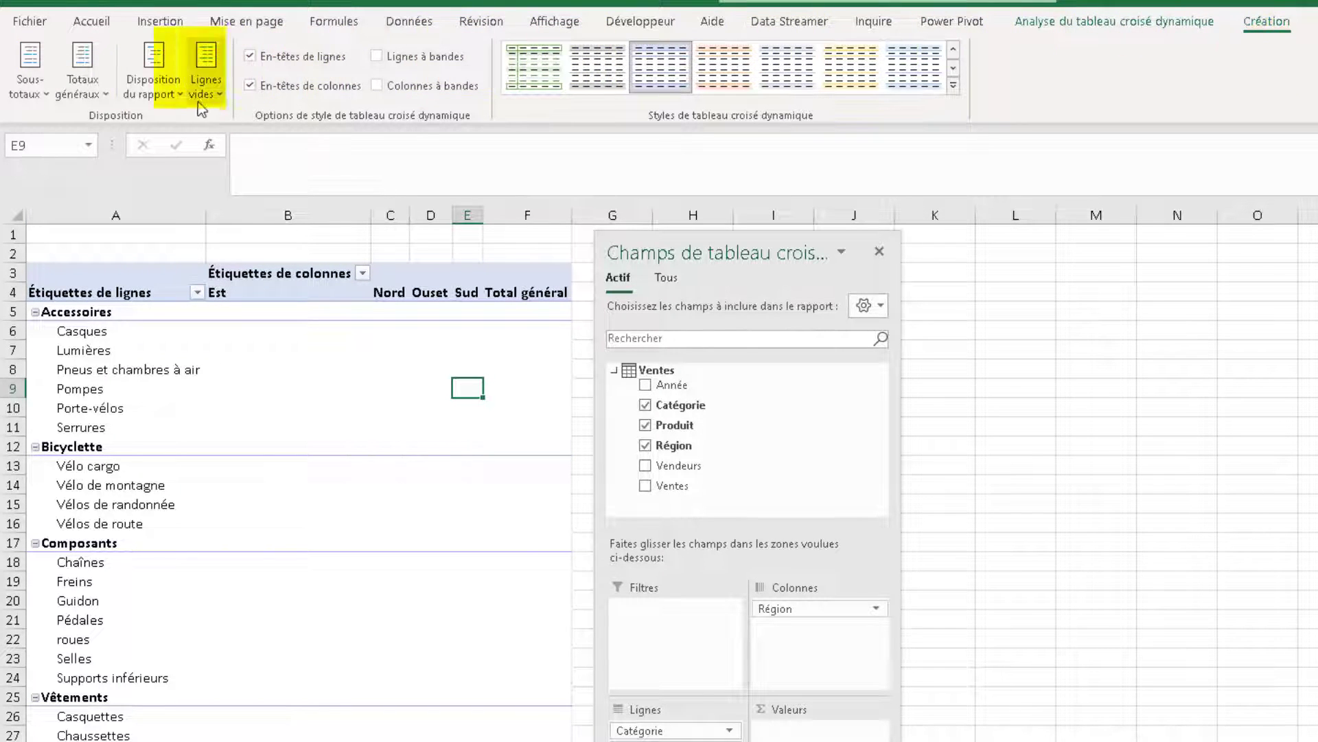
{"action": "left_click", "coordinate": [175, 101]}
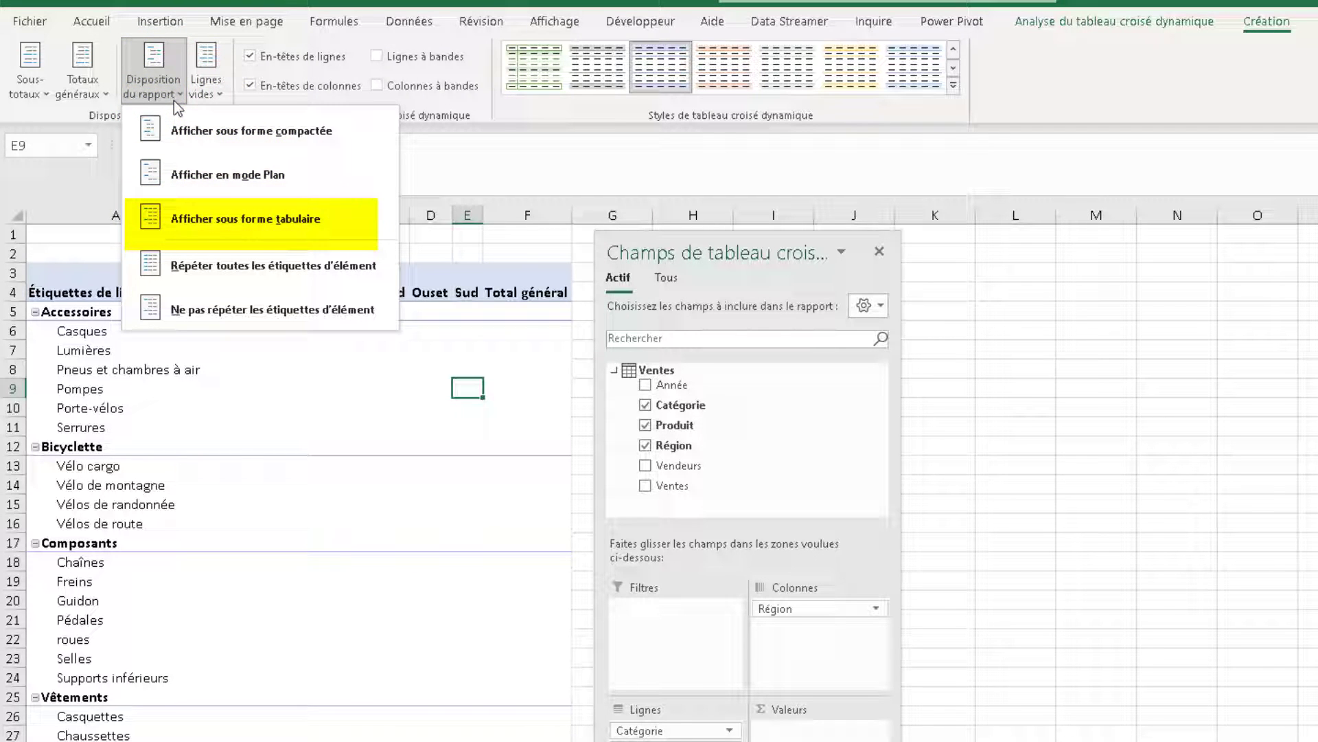
{"action": "left_click", "coordinate": [159, 231]}
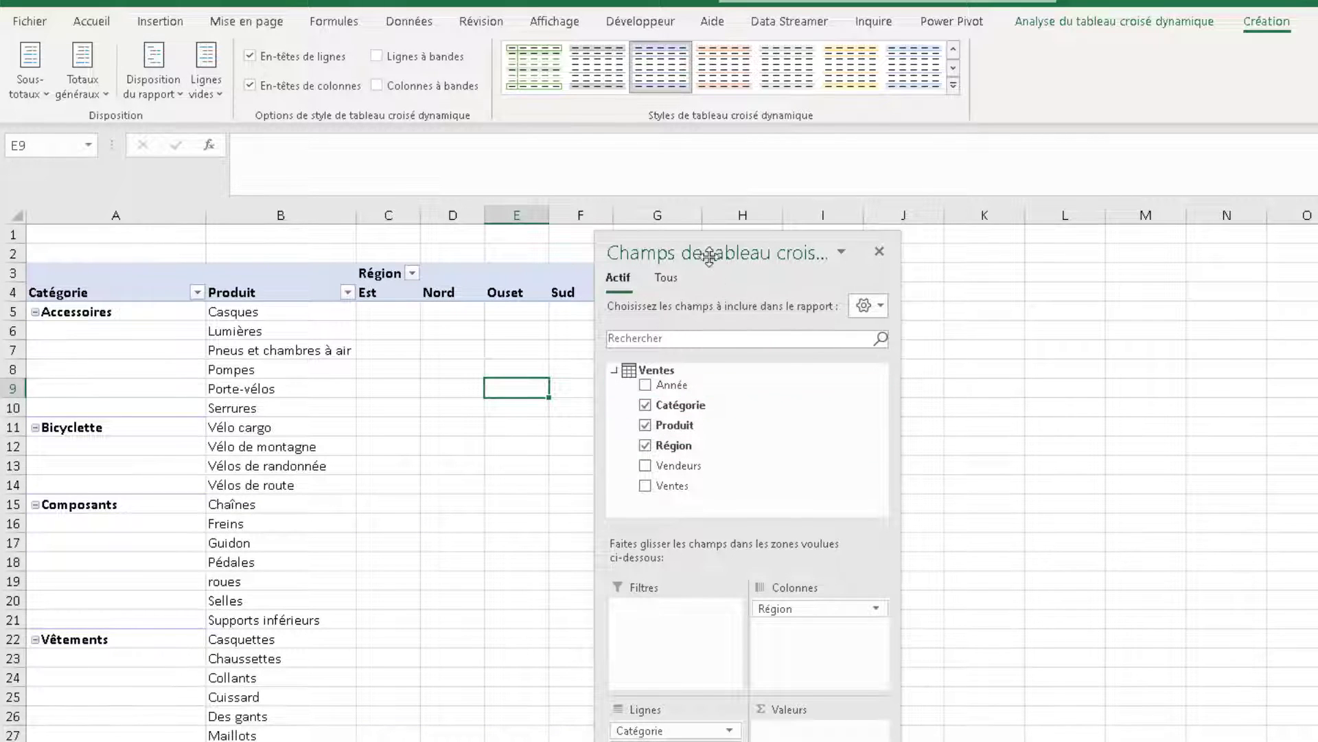
{"action": "left_click_drag", "start_coordinate": [739, 250], "coordinate": [831, 261]}
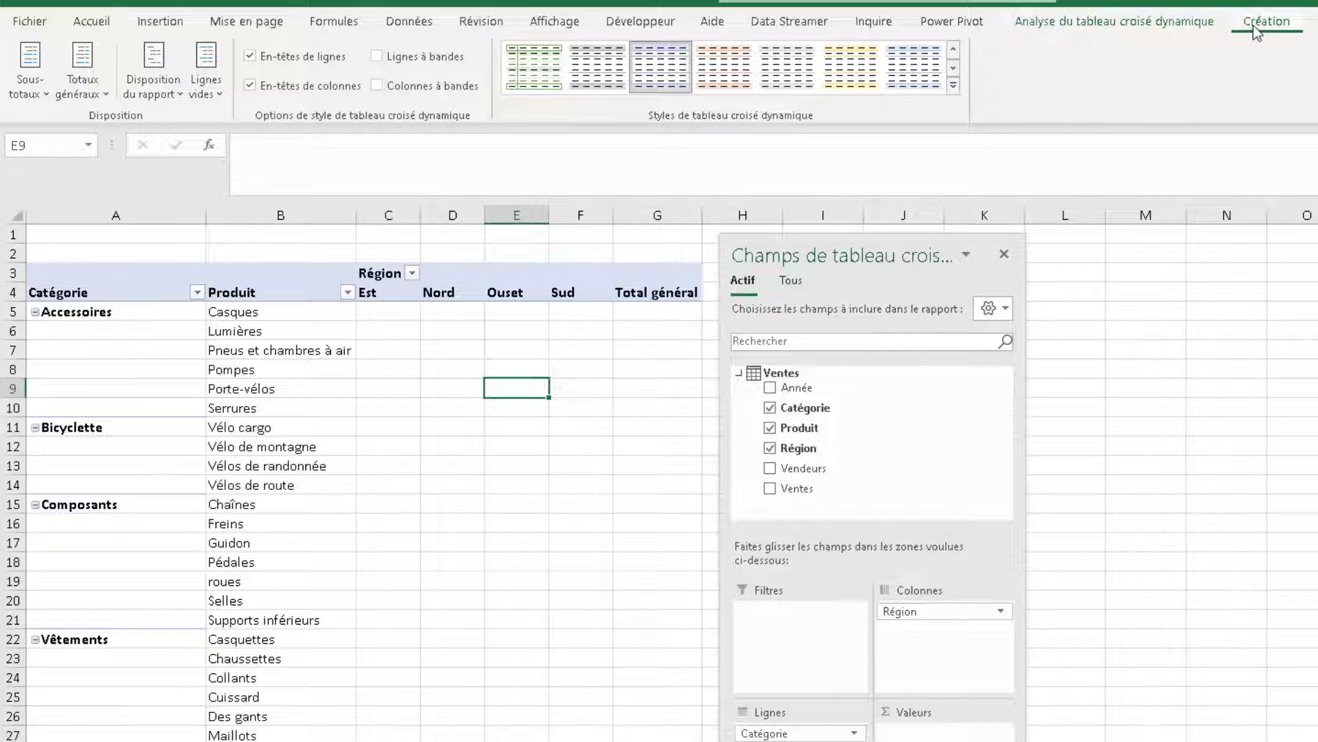
{"action": "left_click", "coordinate": [103, 98]}
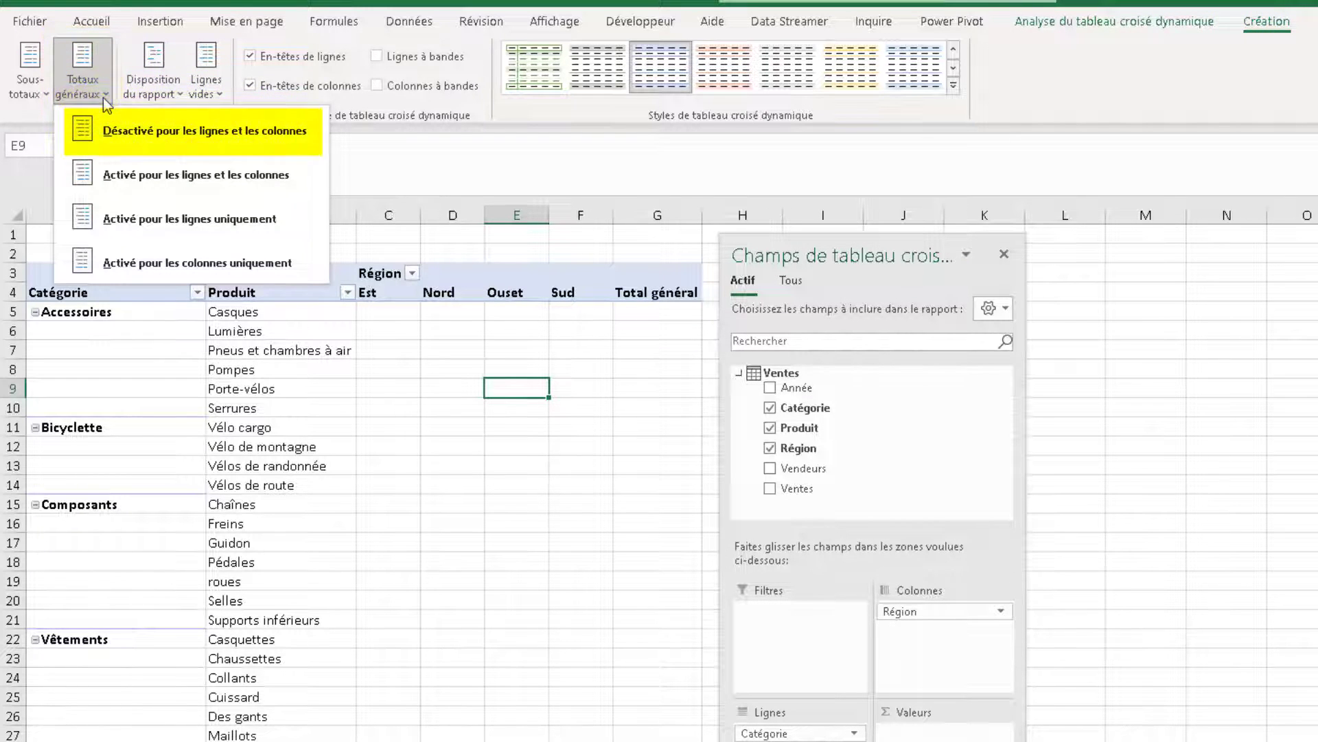
{"action": "left_click", "coordinate": [143, 149]}
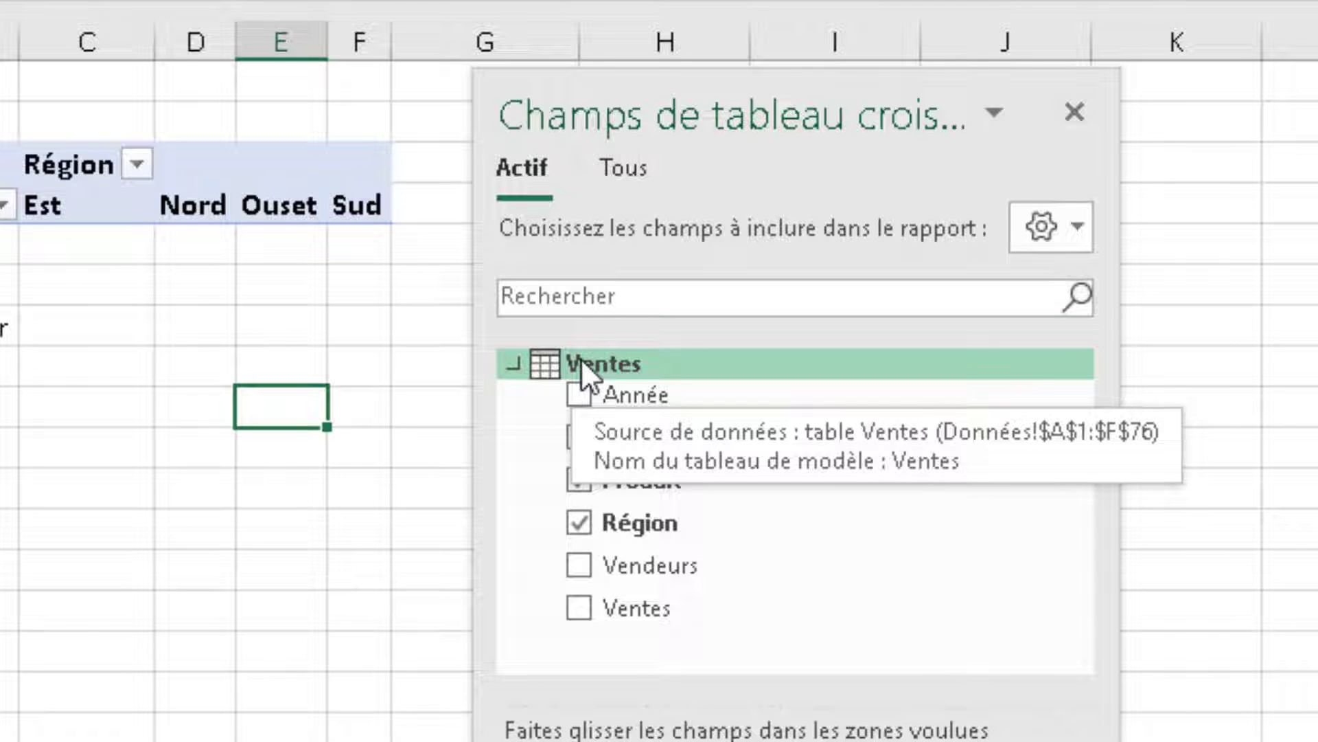
Step: Start a new measure on the Ventes table and name it "Liste des vendeurs"
{"action": "right_click", "coordinate": [581, 358]}
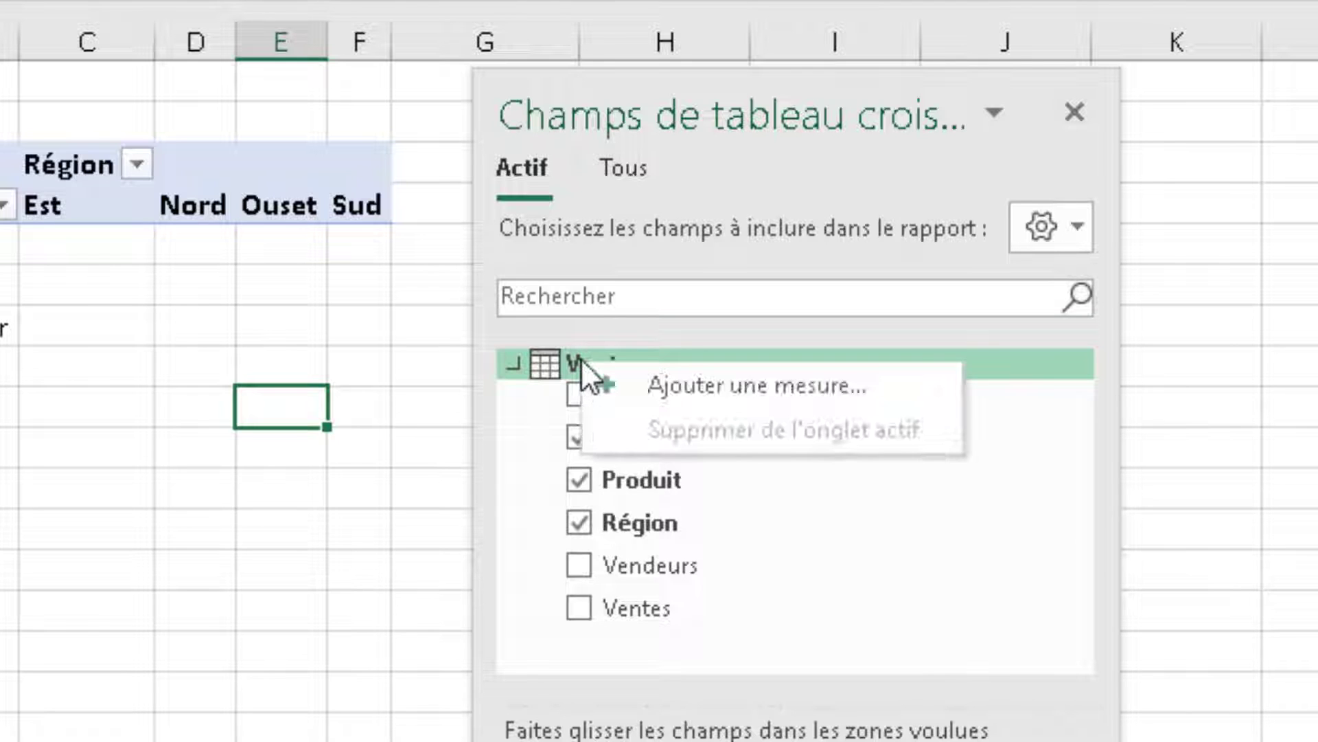
{"action": "left_click", "coordinate": [649, 381]}
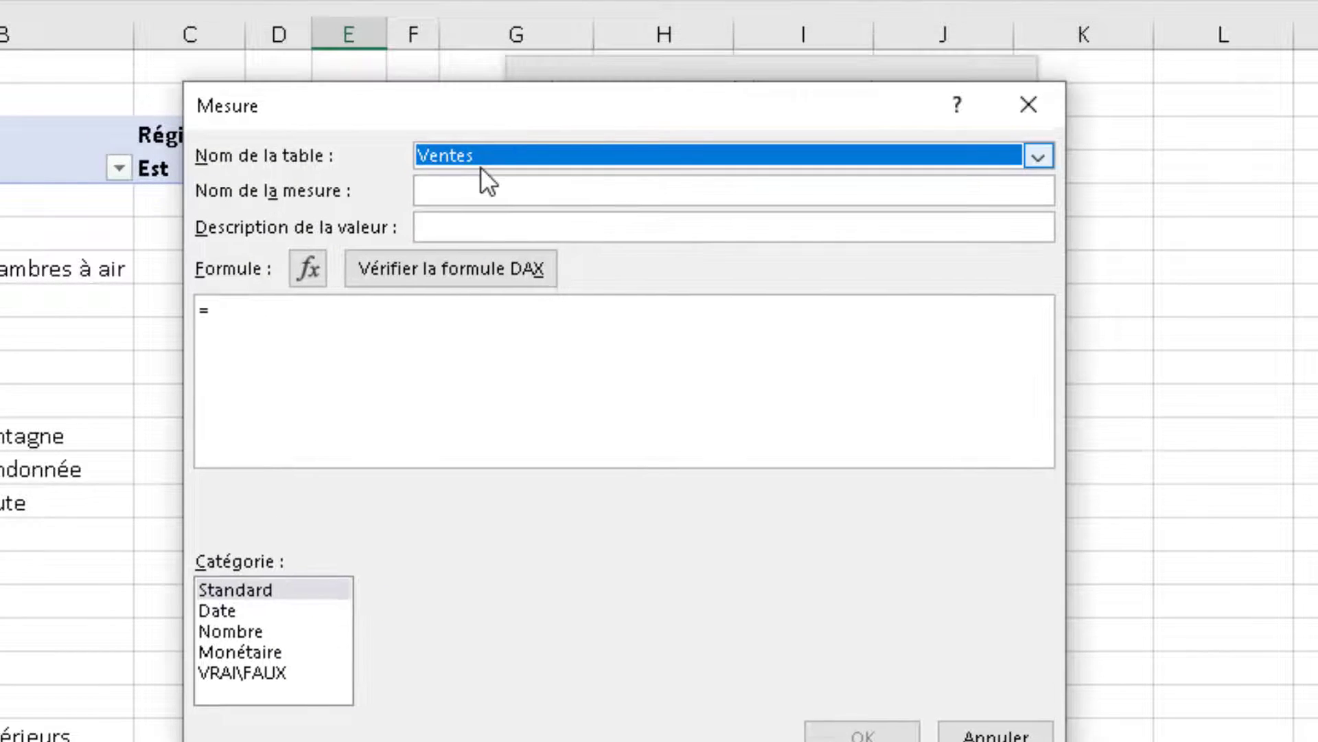
{"action": "left_click", "coordinate": [444, 191]}
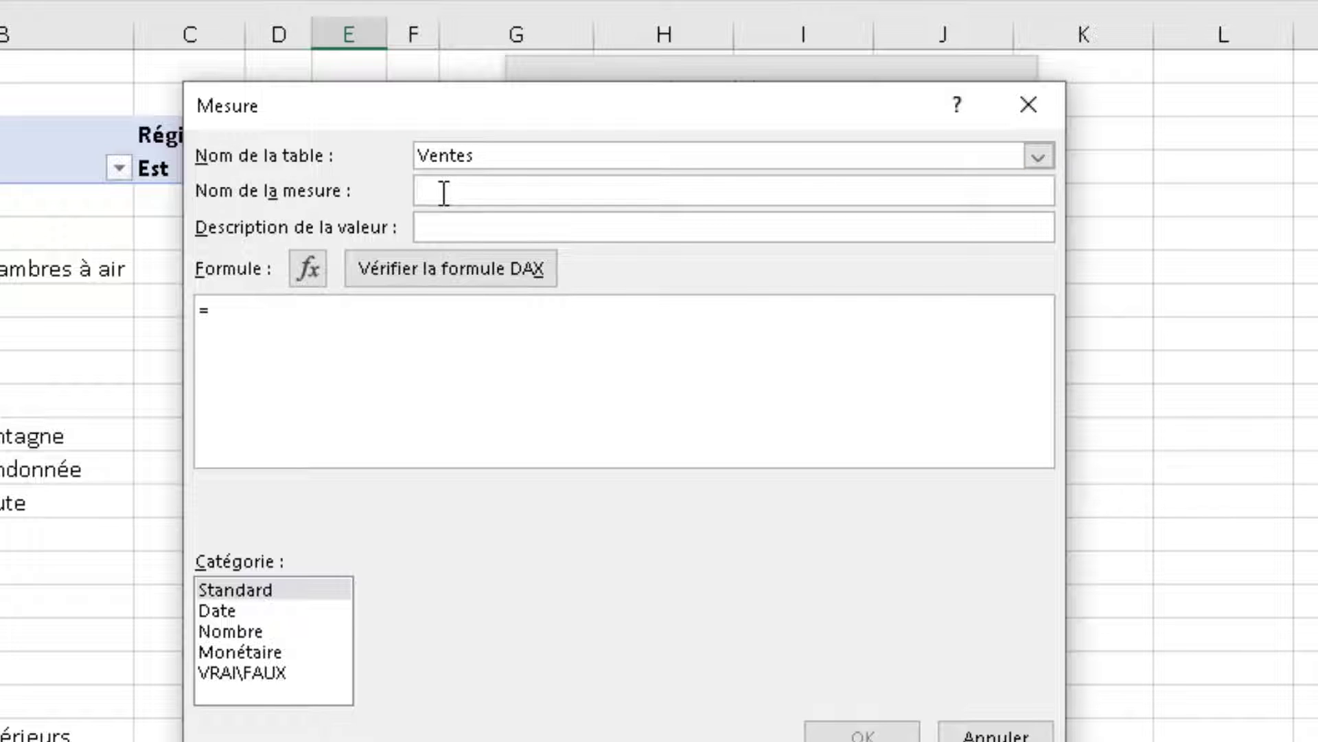
{"action": "type", "text": "Liste des vendeurs"}
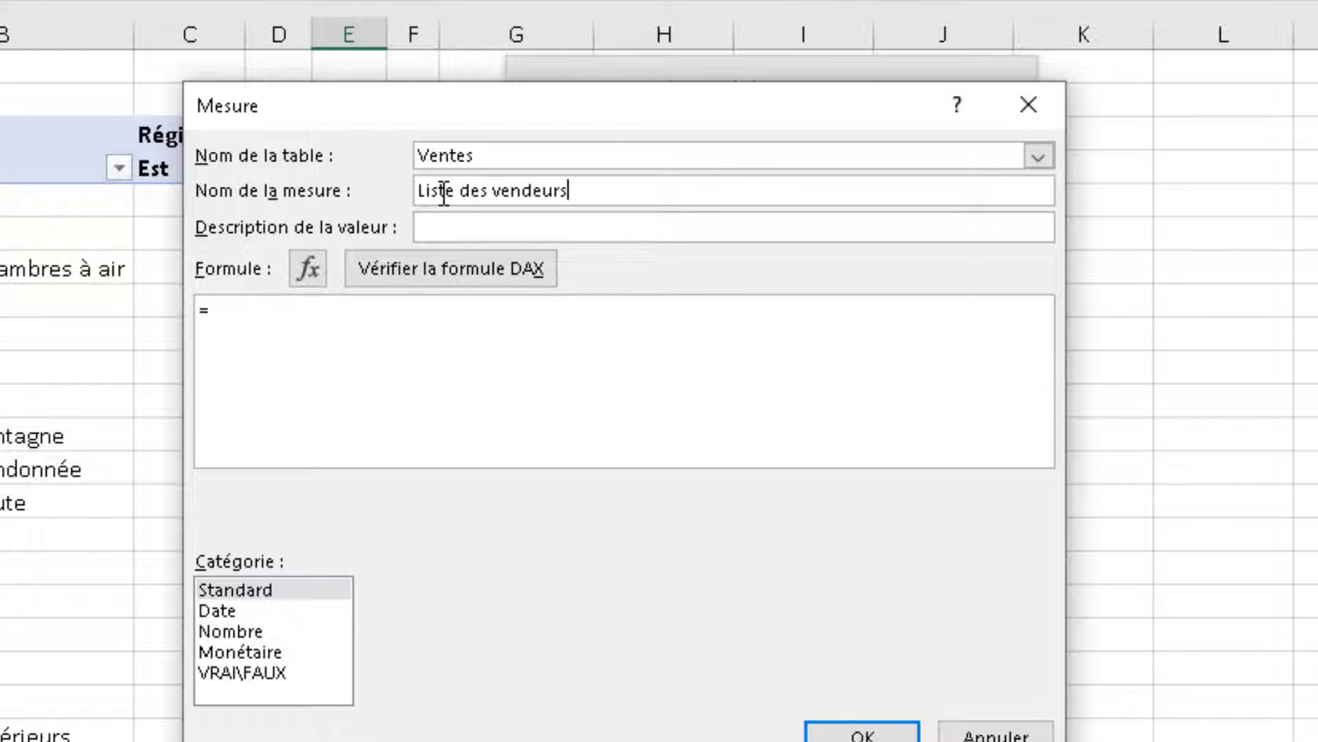
Step: Begin the measure's DAX formula with the CONCATENATEX function
{"action": "left_click", "coordinate": [235, 316]}
{"action": "type", "text": "com"}
{"action": "type", "text": "cate"}
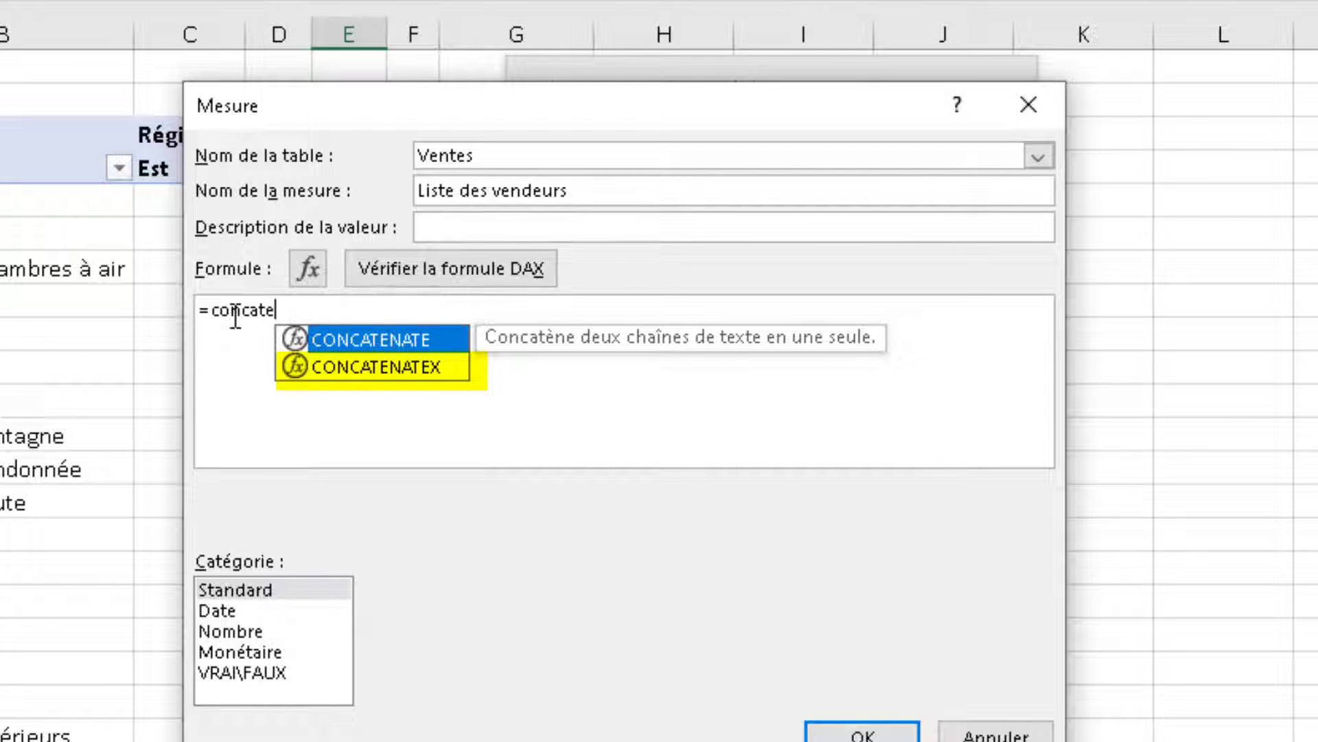
{"action": "left_click", "coordinate": [358, 371]}
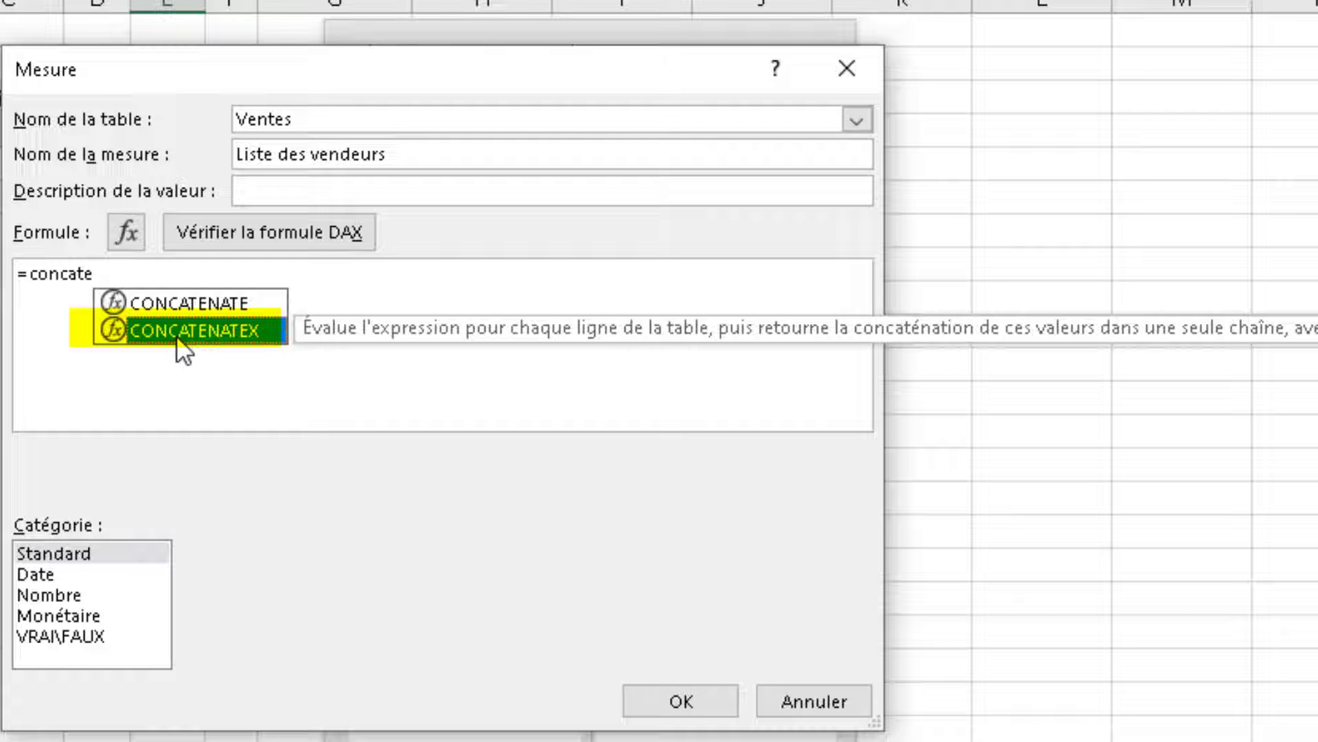
{"action": "double_click", "coordinate": [176, 335]}
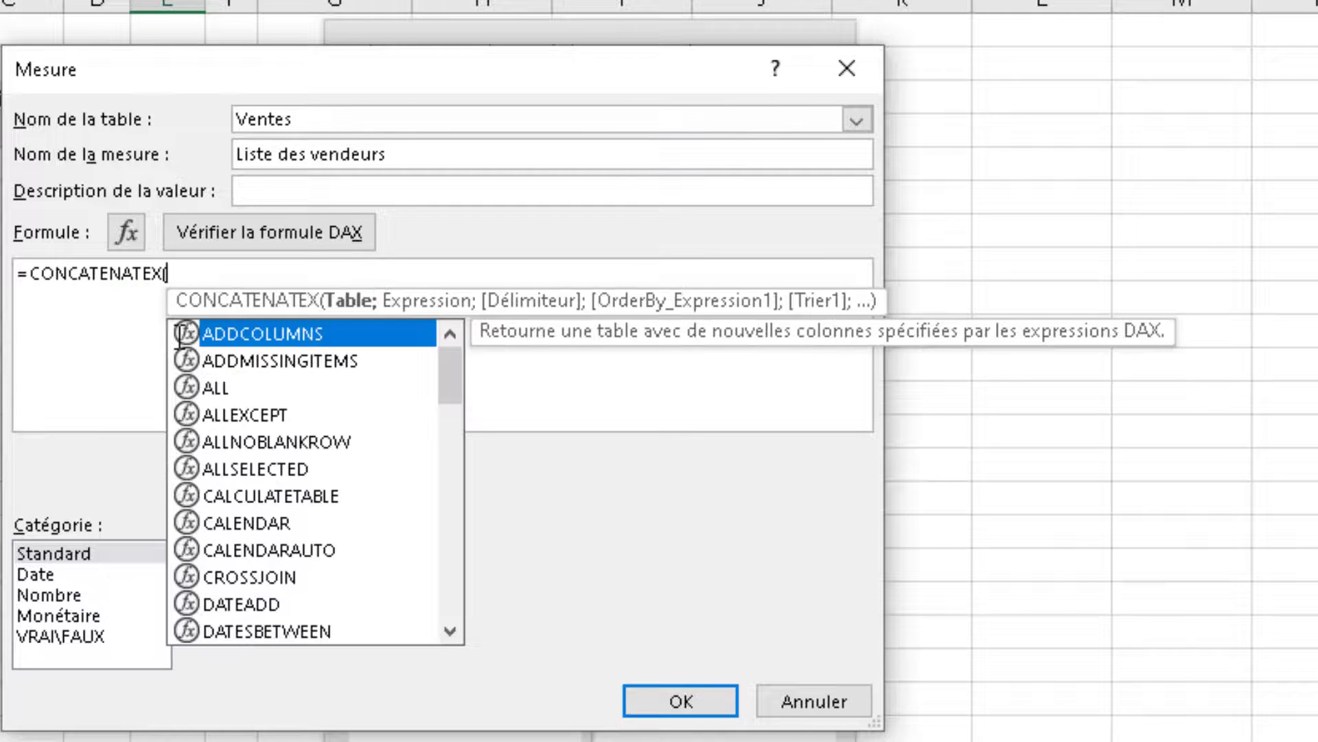
Step: Enter VALUES(Ventes[Vendeurs]) as the table argument of CONCATENATEX
{"action": "type", "text": "value"}
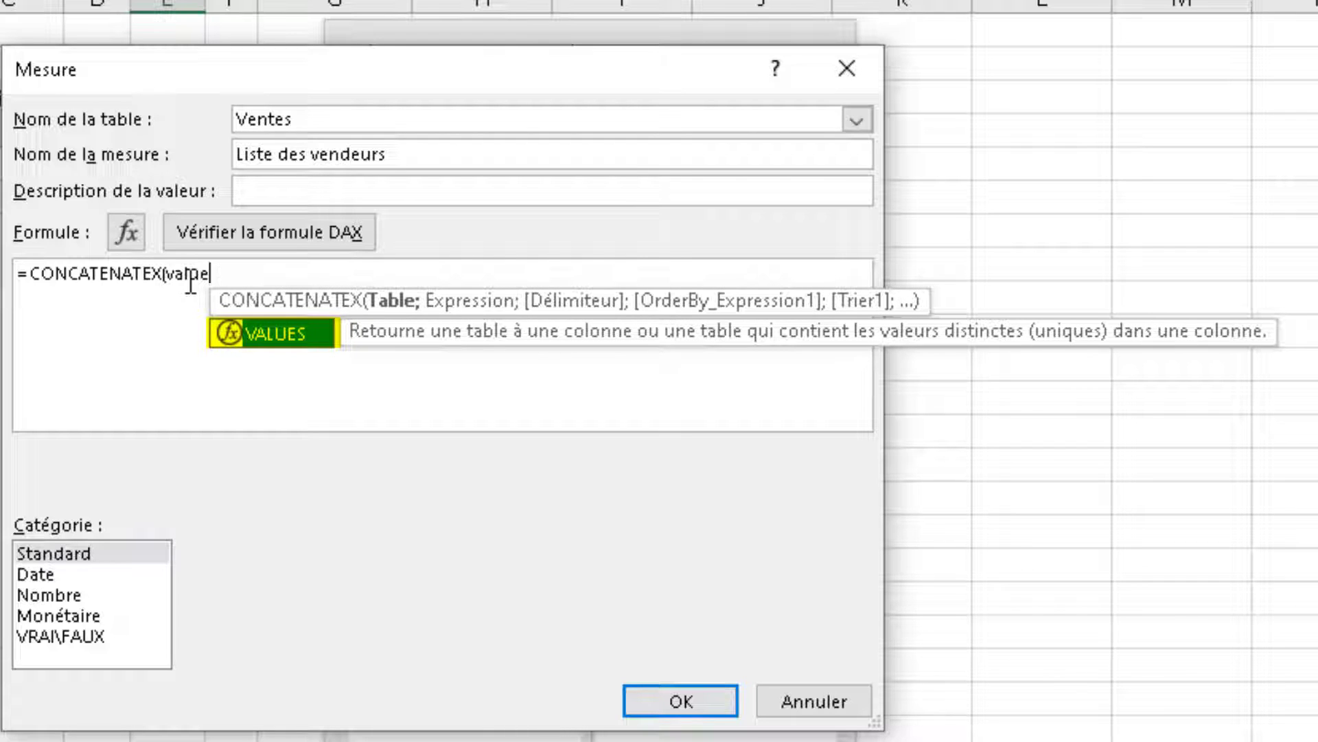
{"action": "left_click", "coordinate": [275, 334]}
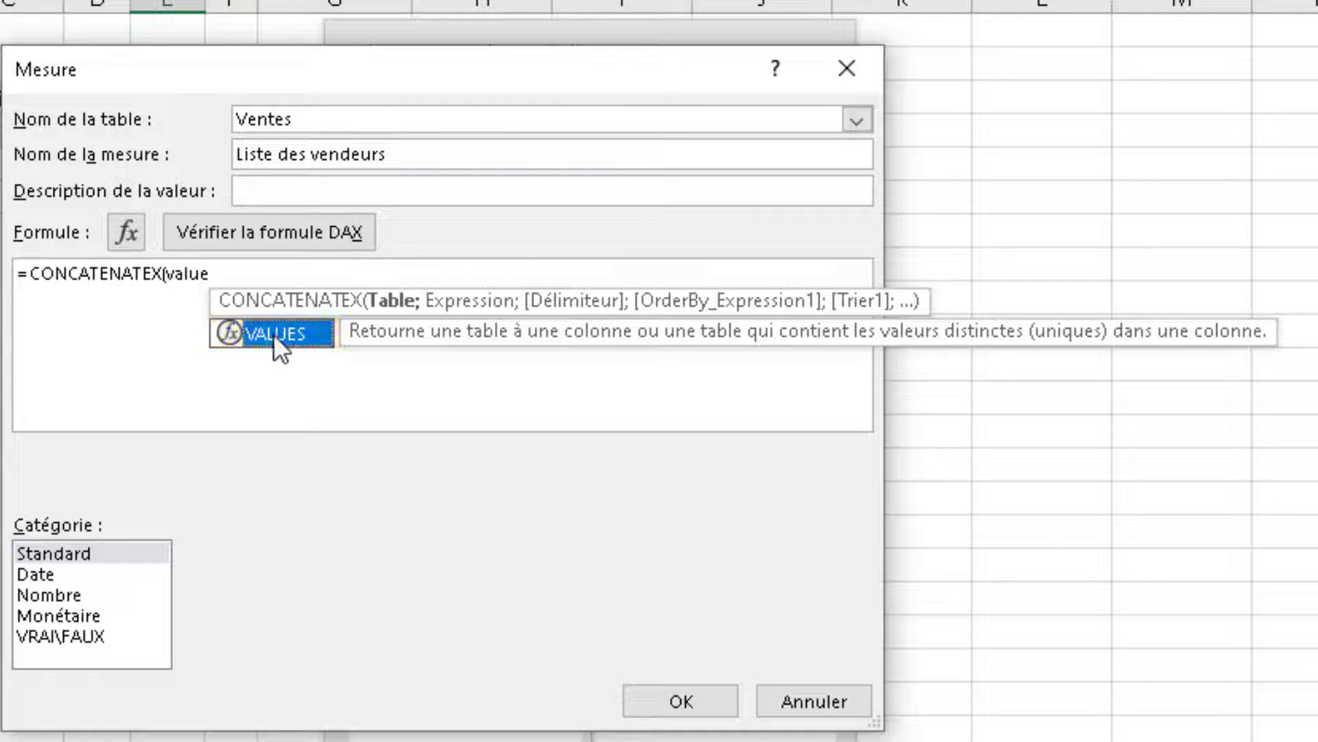
{"action": "double_click", "coordinate": [274, 334]}
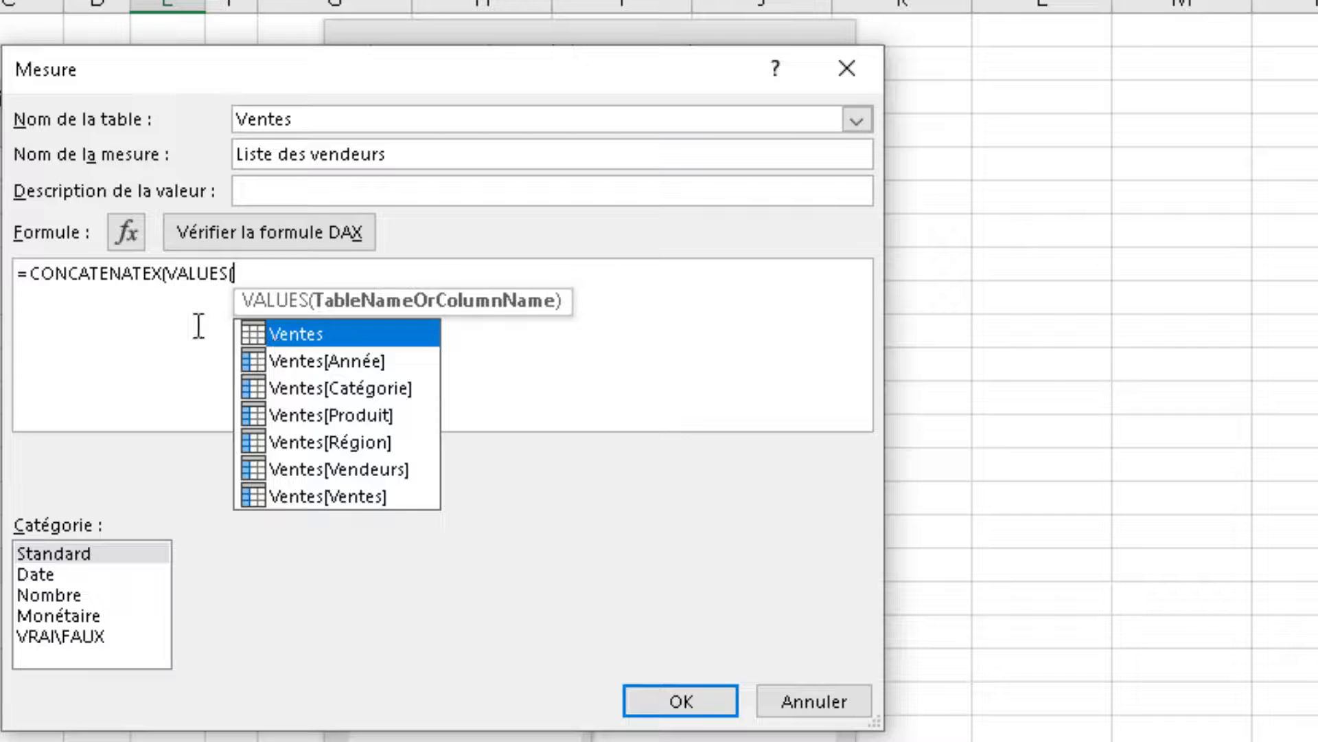
{"action": "double_click", "coordinate": [275, 469]}
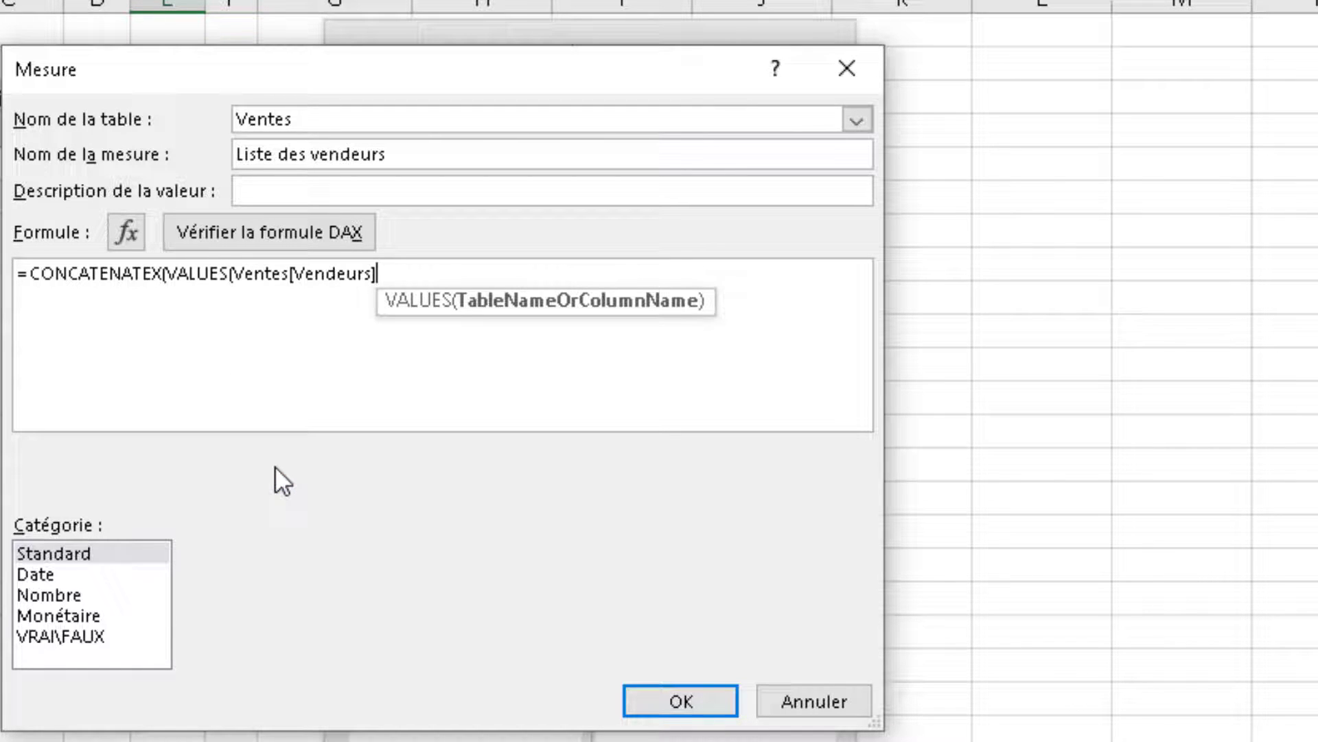
{"action": "type", "text": ")"}
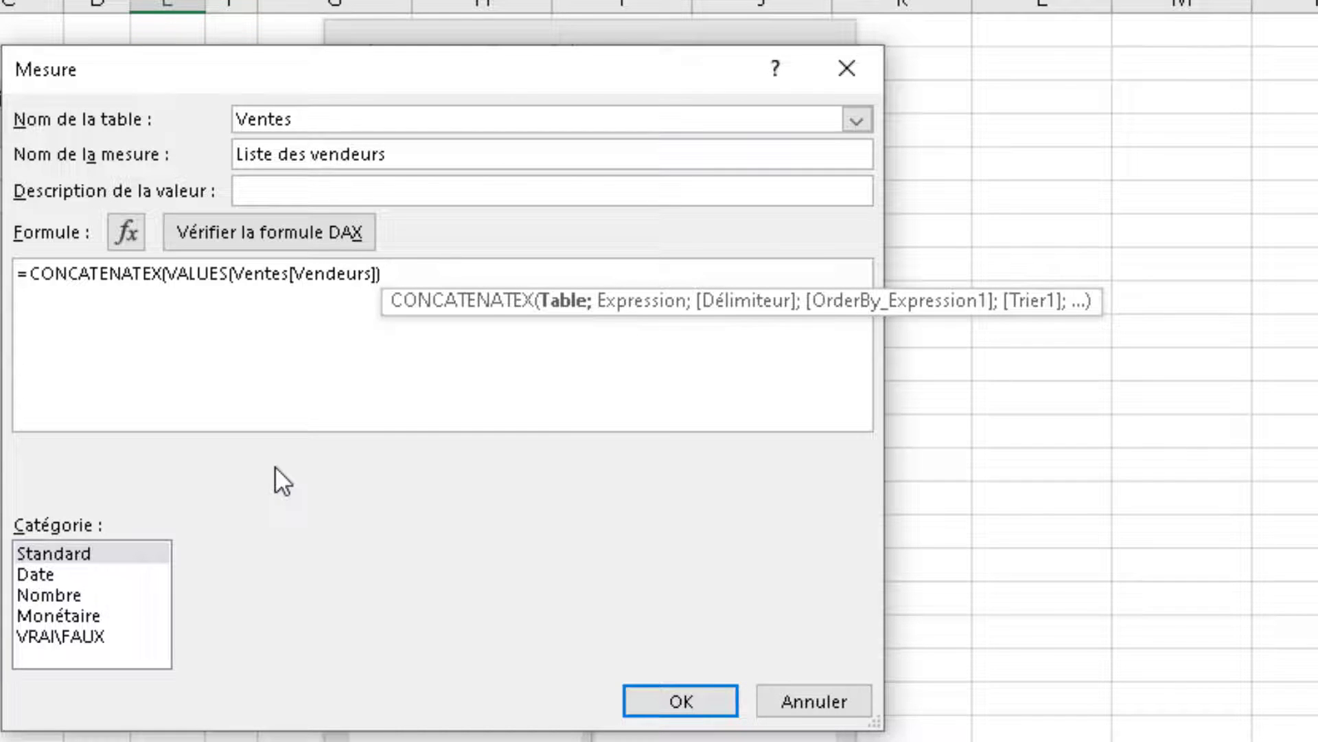
Step: Add [Vendeurs] as the expression argument of CONCATENATEX, separated by a semicolon
{"action": "type", "text": ";"}
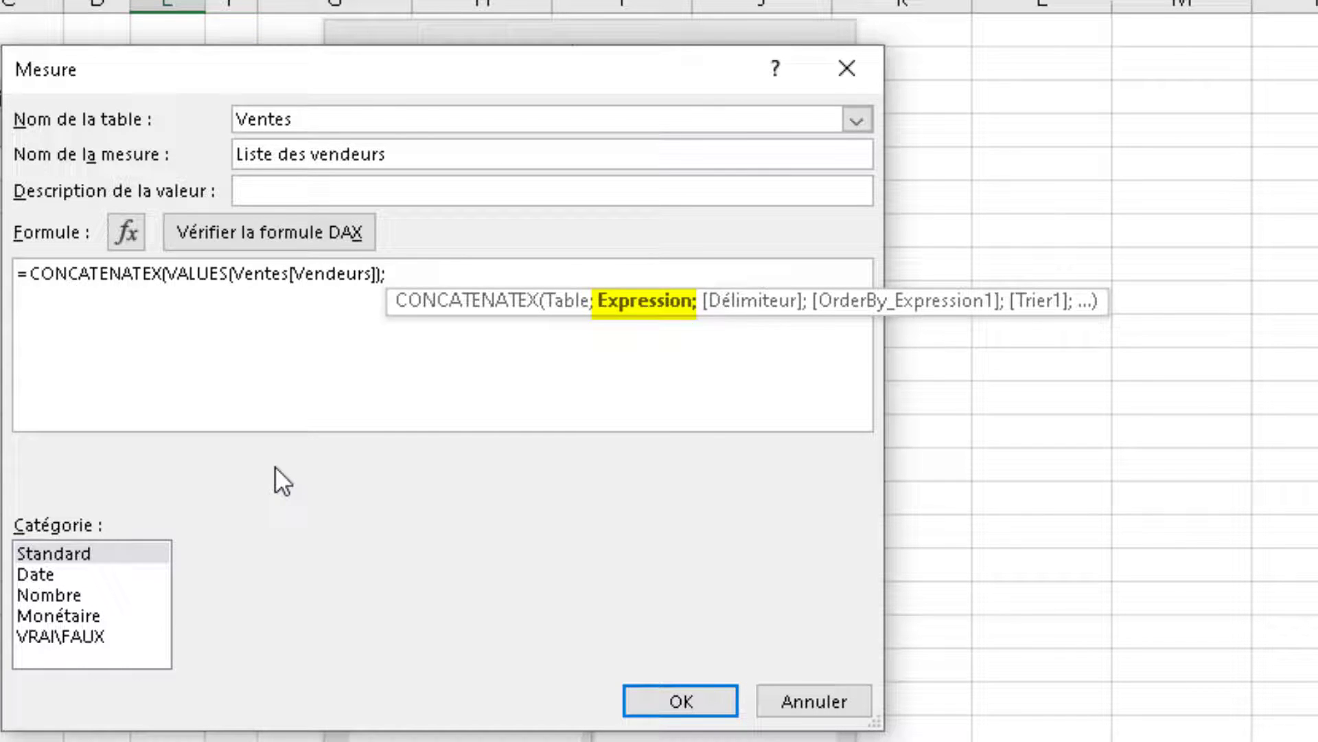
{"action": "type", "text": "ve"}
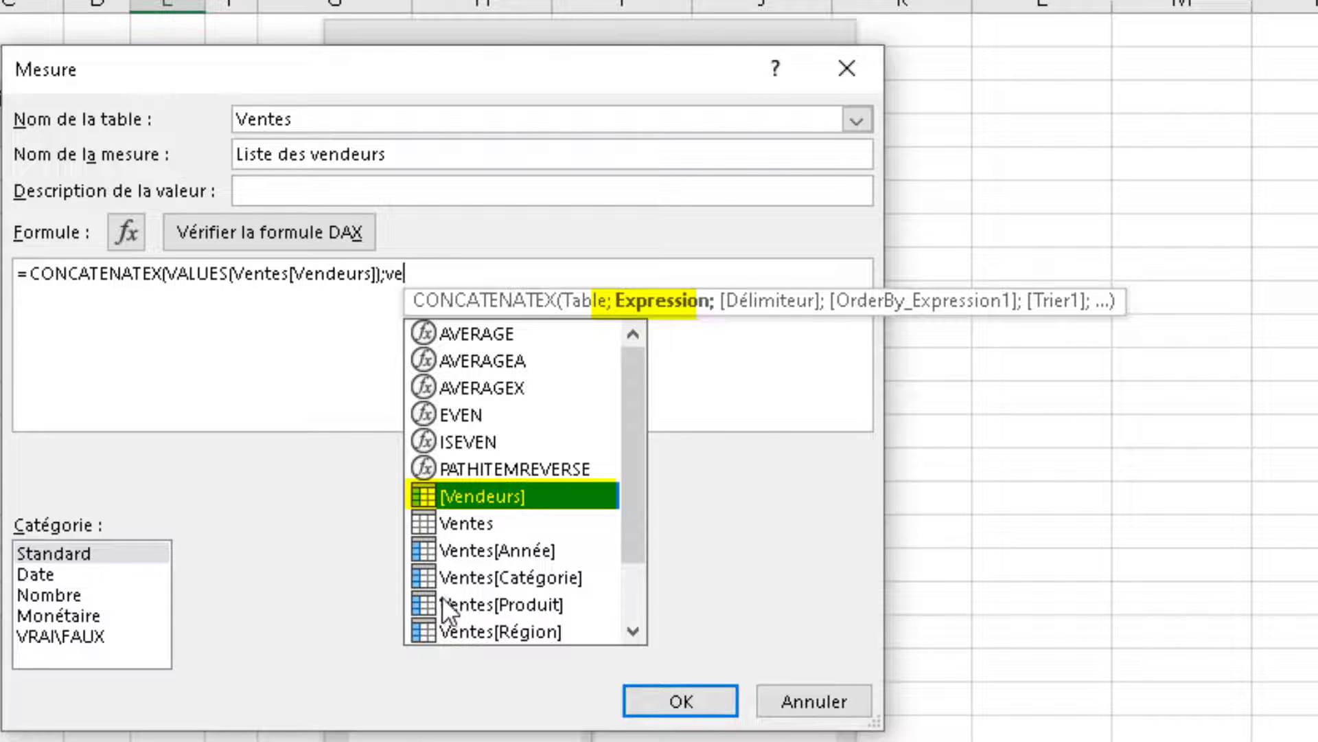
{"action": "double_click", "coordinate": [446, 497]}
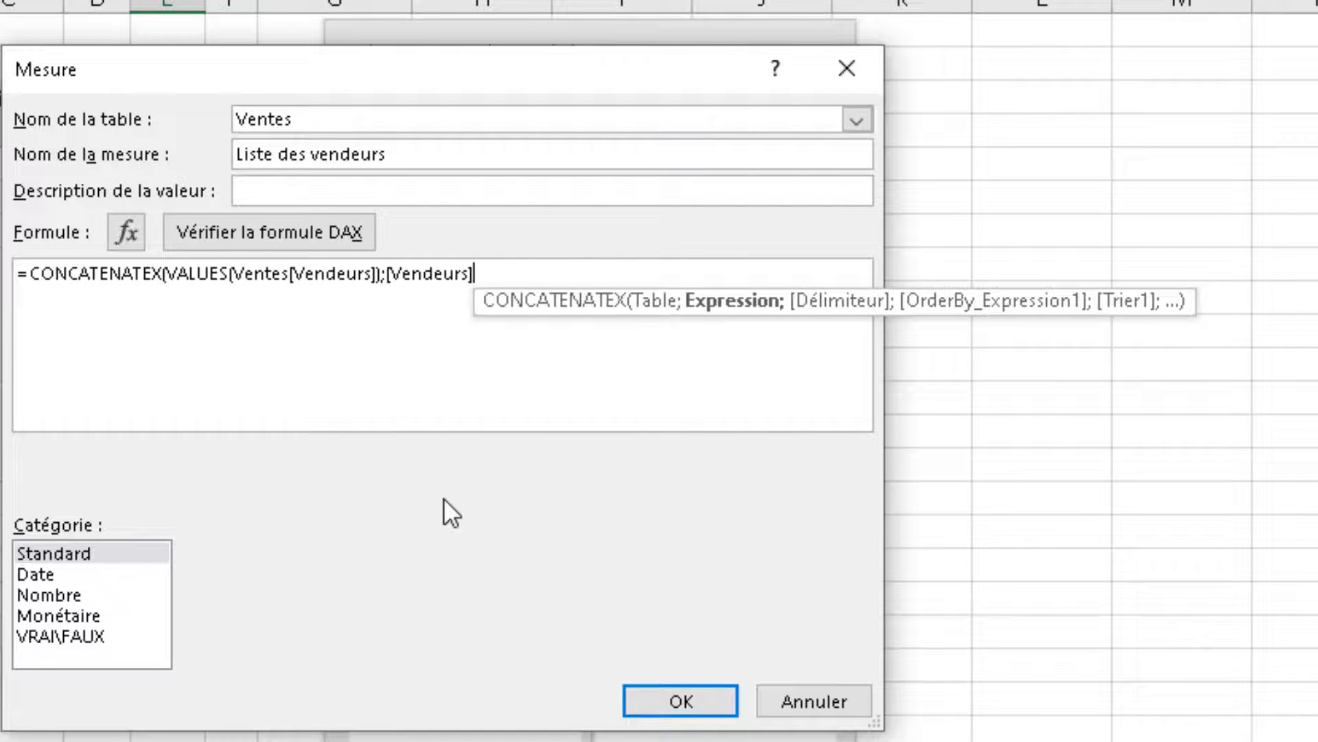
Step: Add ", " (comma and space) as the delimiter argument of CONCATENATEX, separated by a semicolon
{"action": "type", "text": ";"}
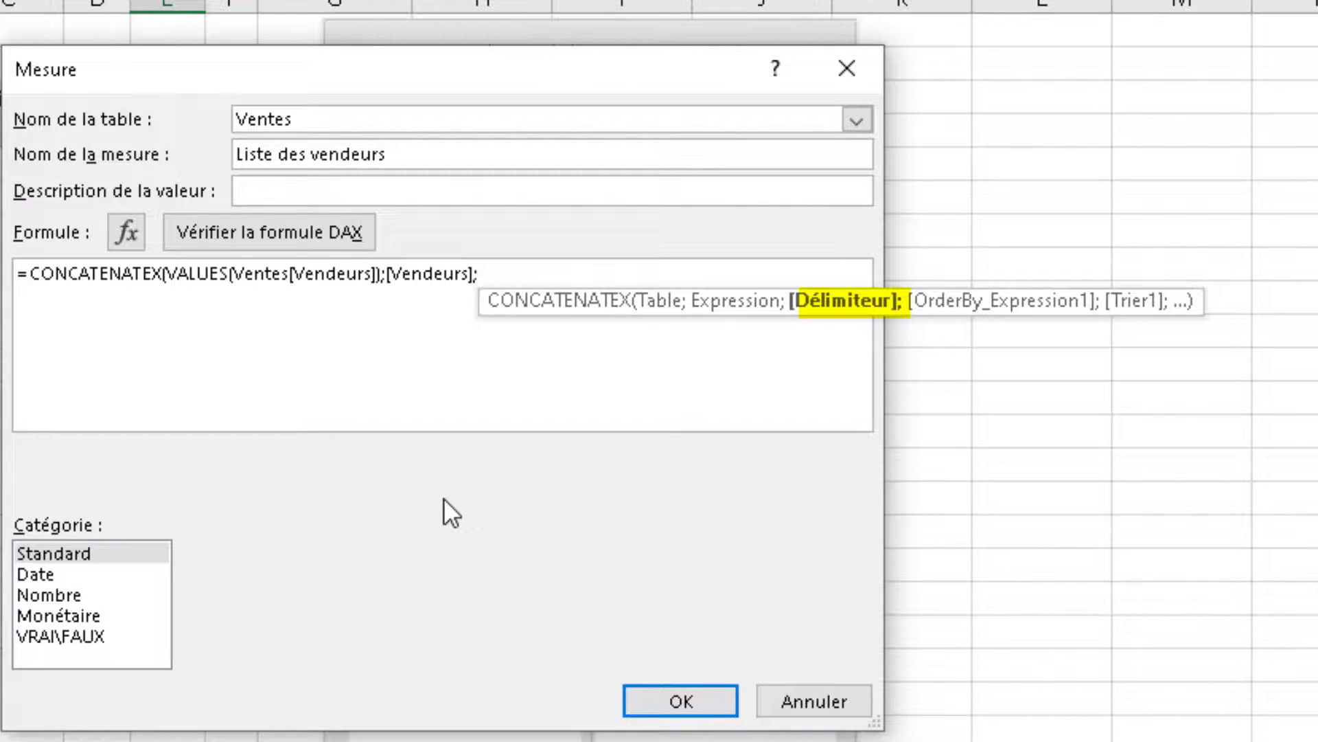
{"action": "type", "text": "\""}
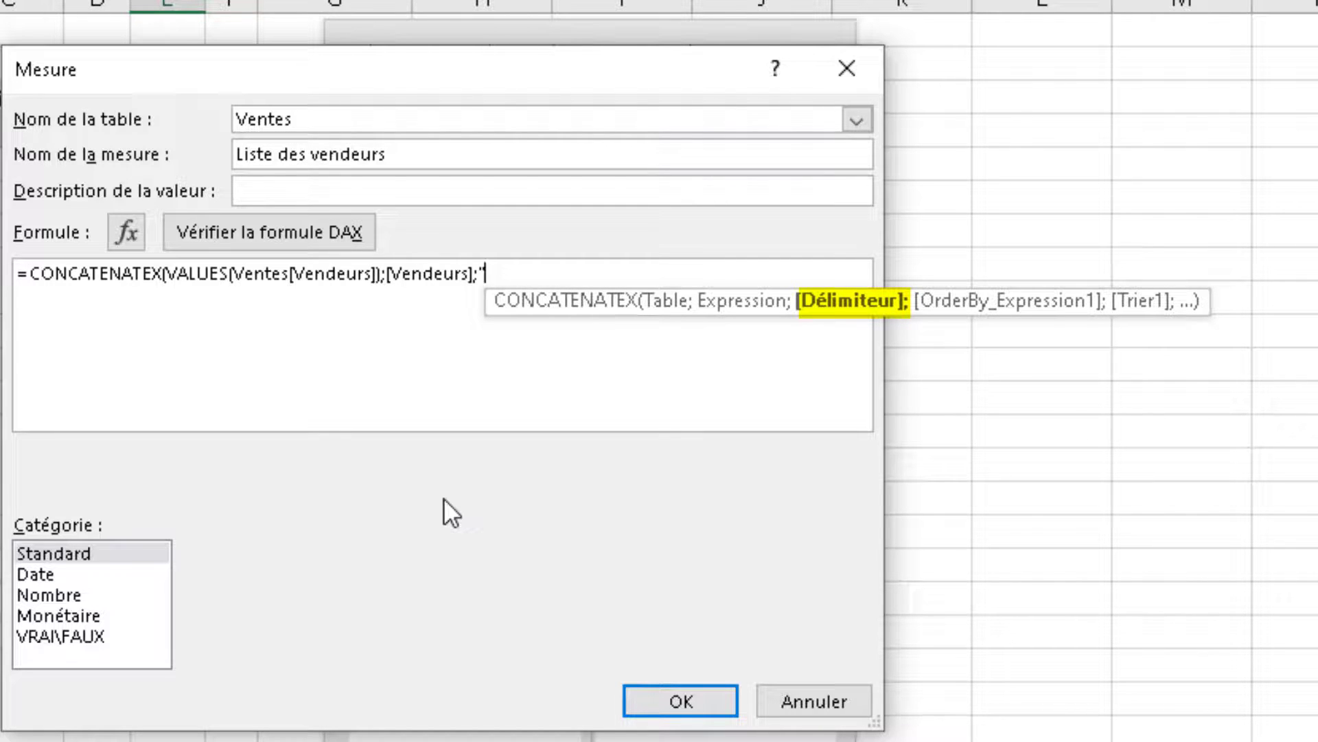
{"action": "type", "text": ", "}
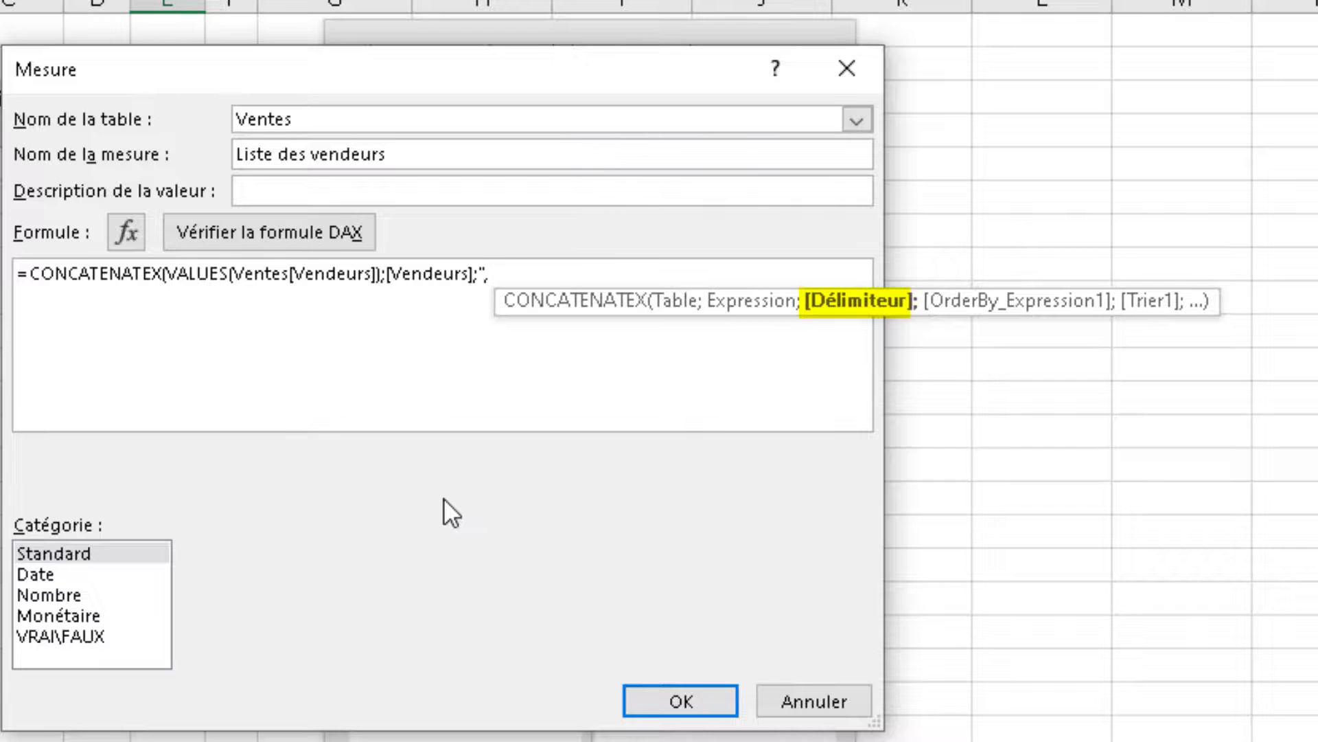
{"action": "type", "text": "\""}
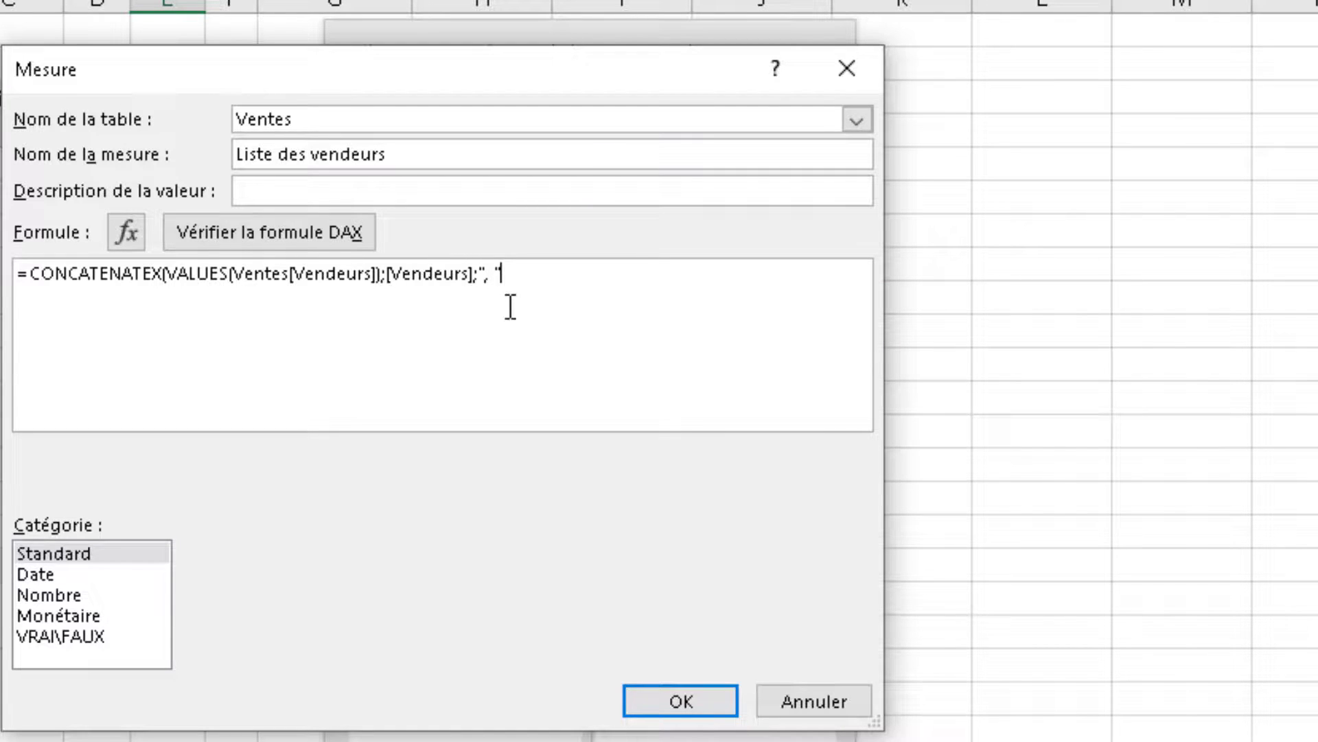
Step: Close the CONCATENATEX formula and save the "Liste des vendeurs" measure after checking its DAX syntax
{"action": "type", "text": ")"}
{"action": "left_click", "coordinate": [243, 246]}
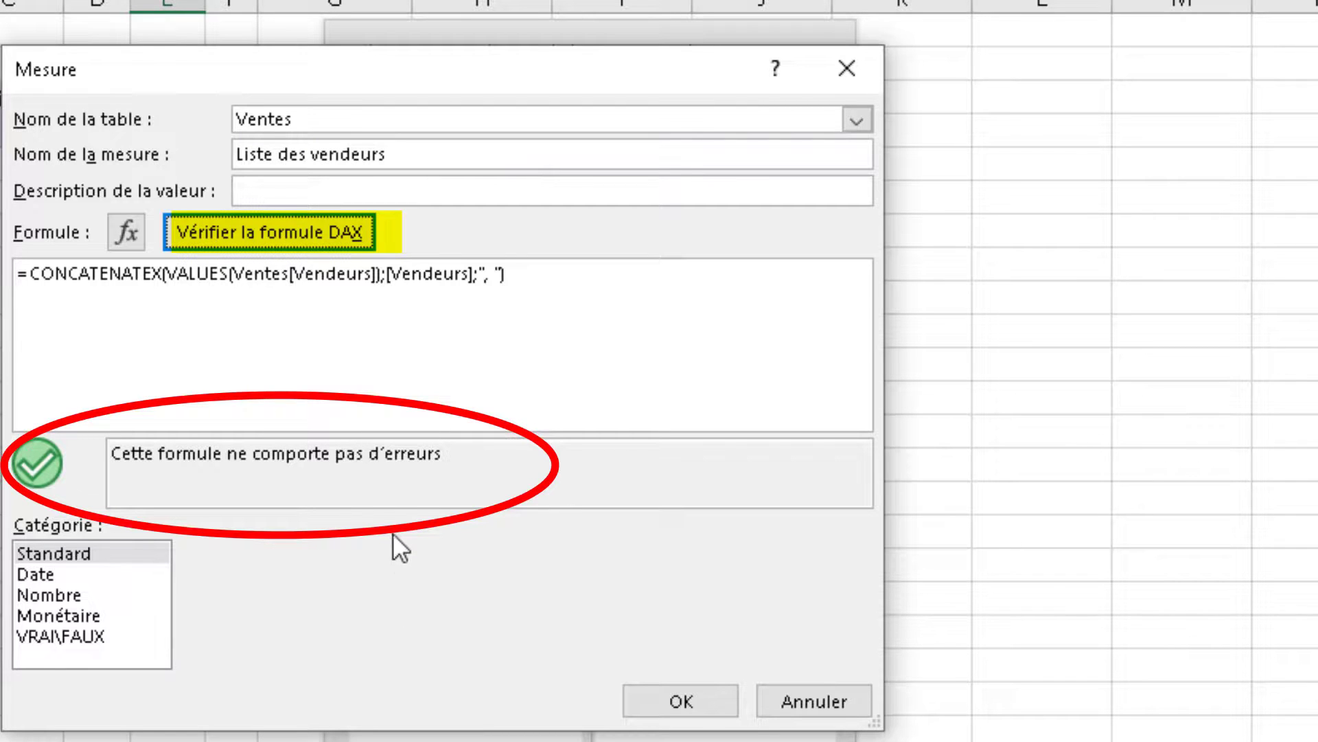
{"action": "left_click", "coordinate": [677, 702]}
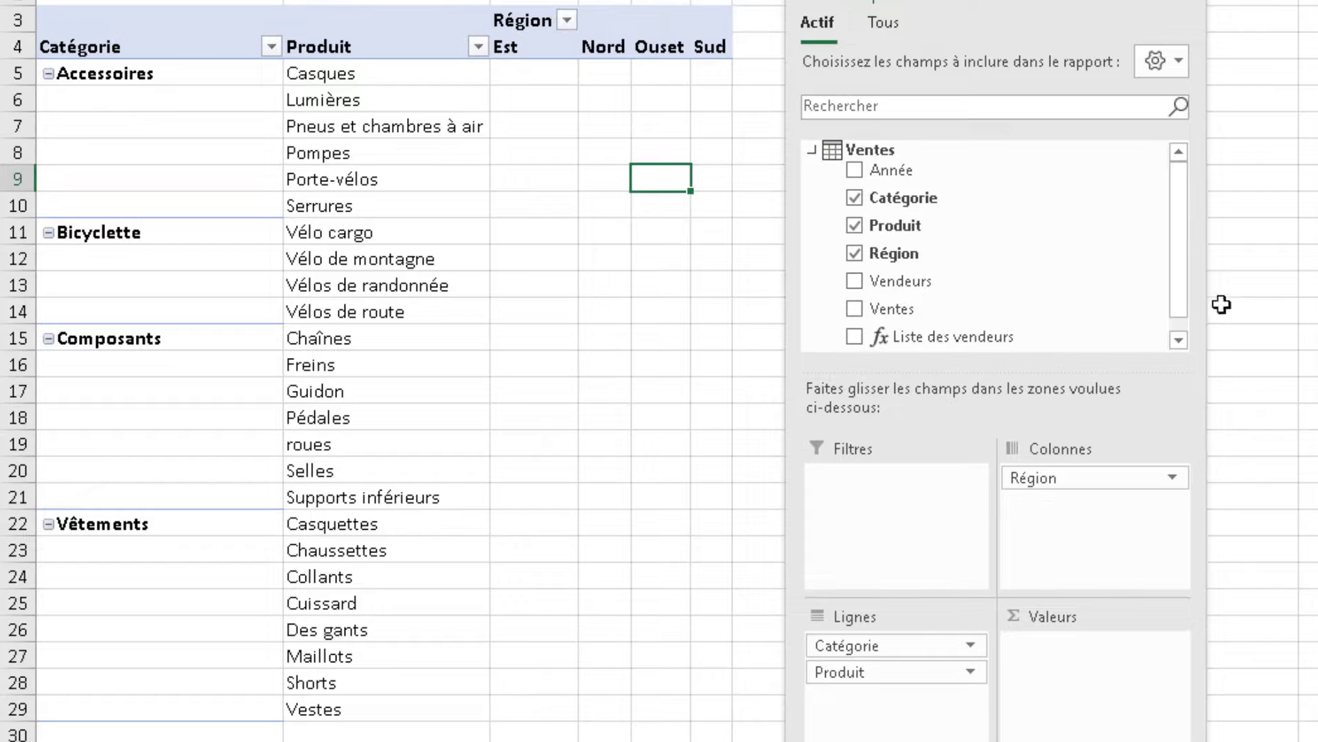
Step: Add the "Liste des vendeurs" measure to the pivot table's values, then select a product cell in the table
{"action": "left_click_drag", "start_coordinate": [1179, 299], "coordinate": [1179, 330]}
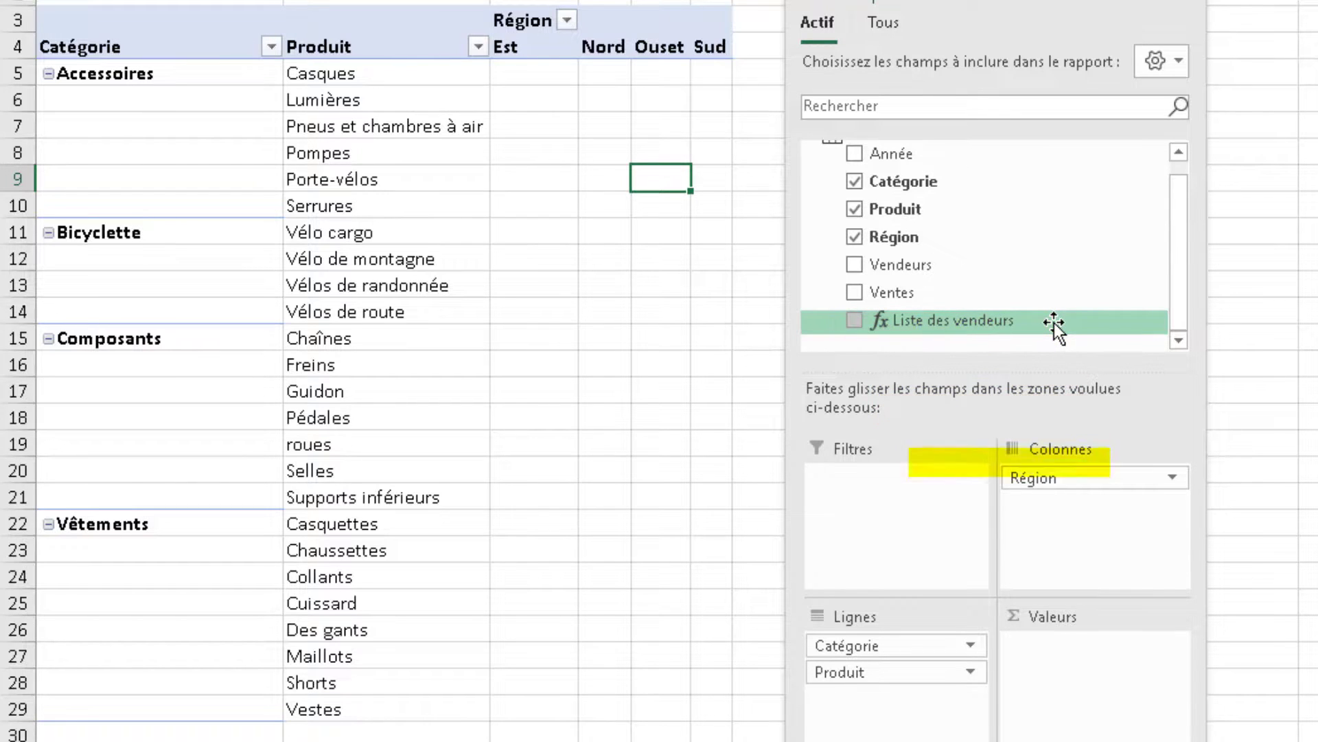
{"action": "left_click_drag", "start_coordinate": [1053, 322], "coordinate": [1081, 648]}
{"action": "left_click", "coordinate": [346, 592]}
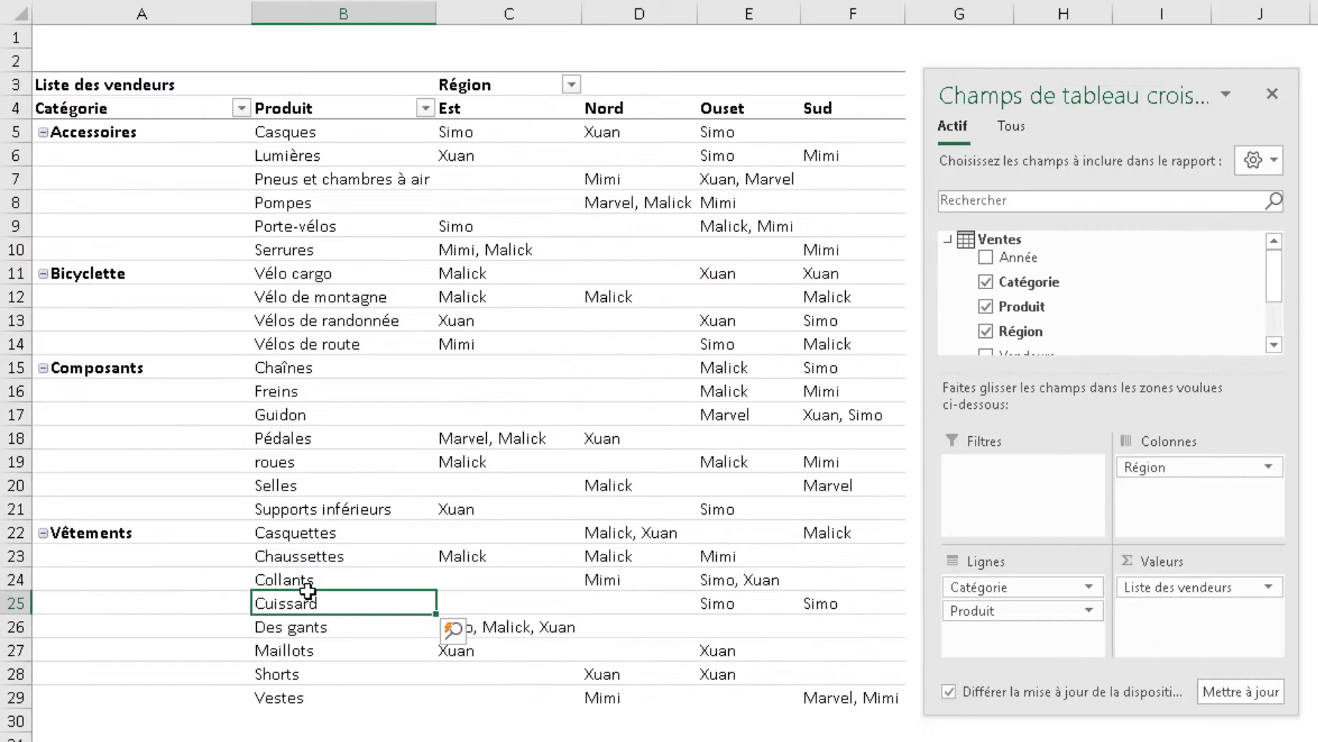